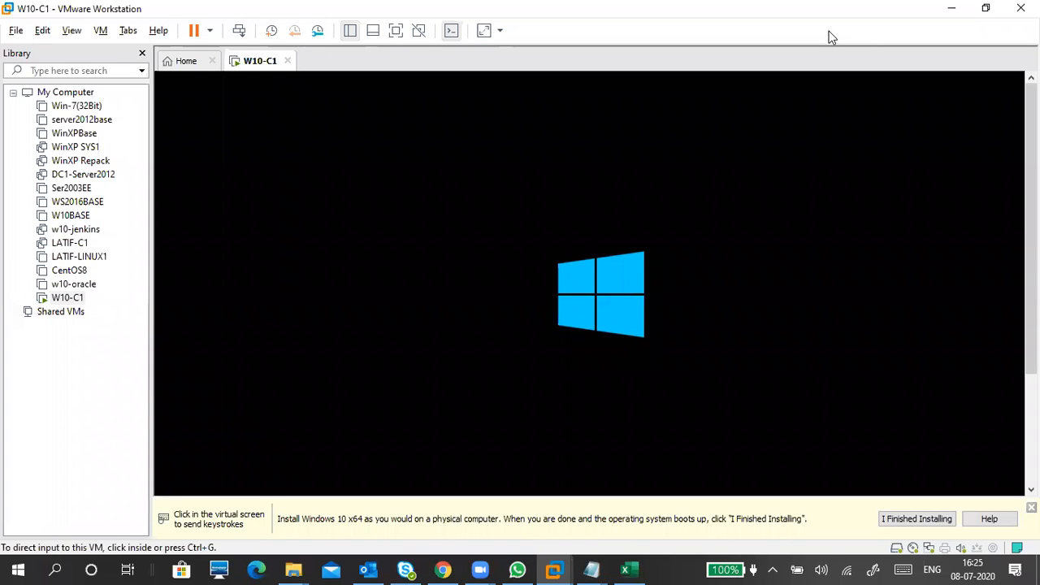
# Dismiss the installation hint bar and hide the virtual machine library to enlarge the W10-C1 console
pyautogui.click(985, 8)
pyautogui.click(653, 347)
pyautogui.doubleClick(109, 9)
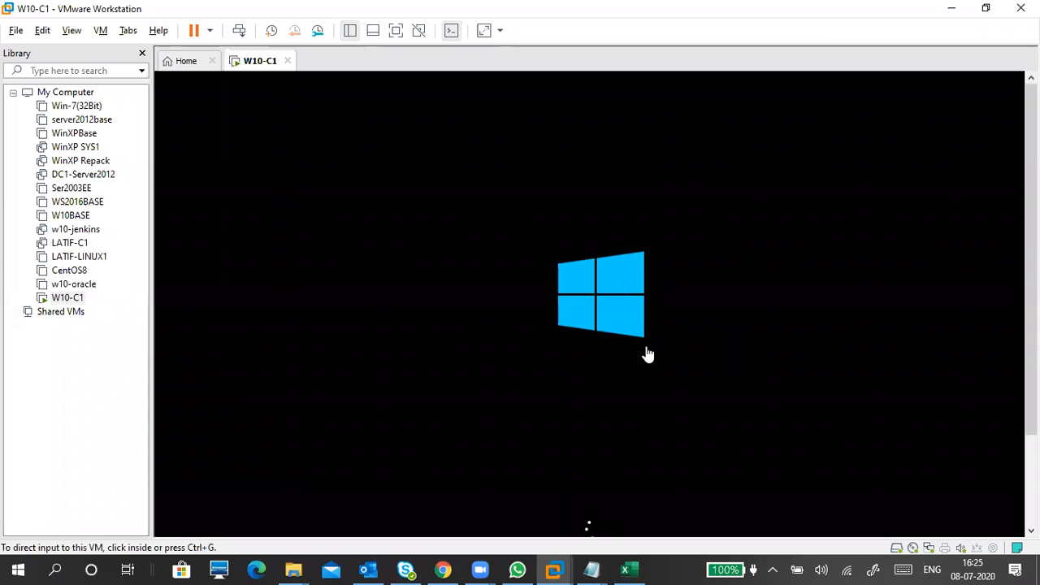
pyautogui.click(142, 53)
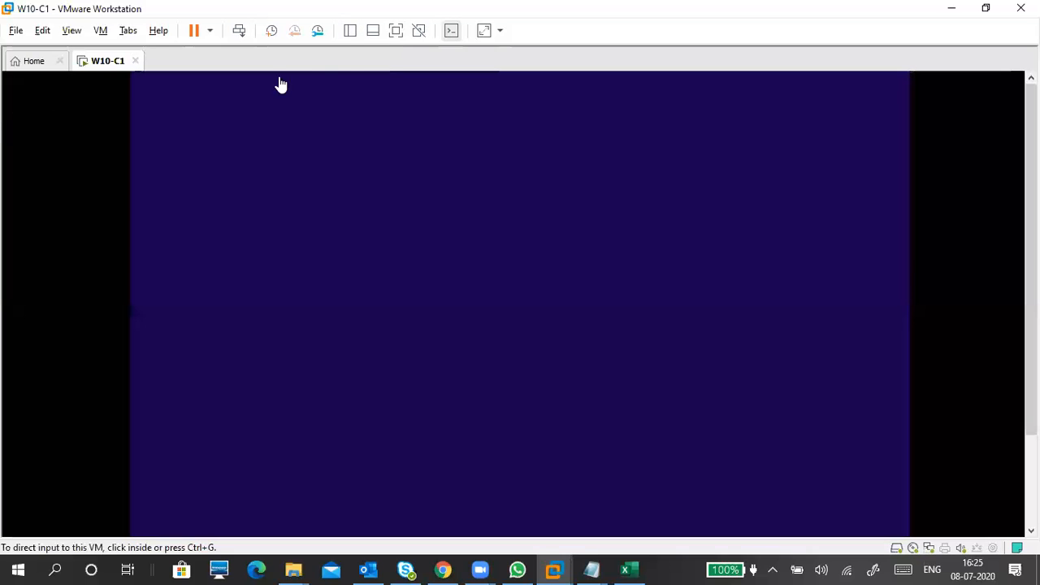
pyautogui.click(352, 34)
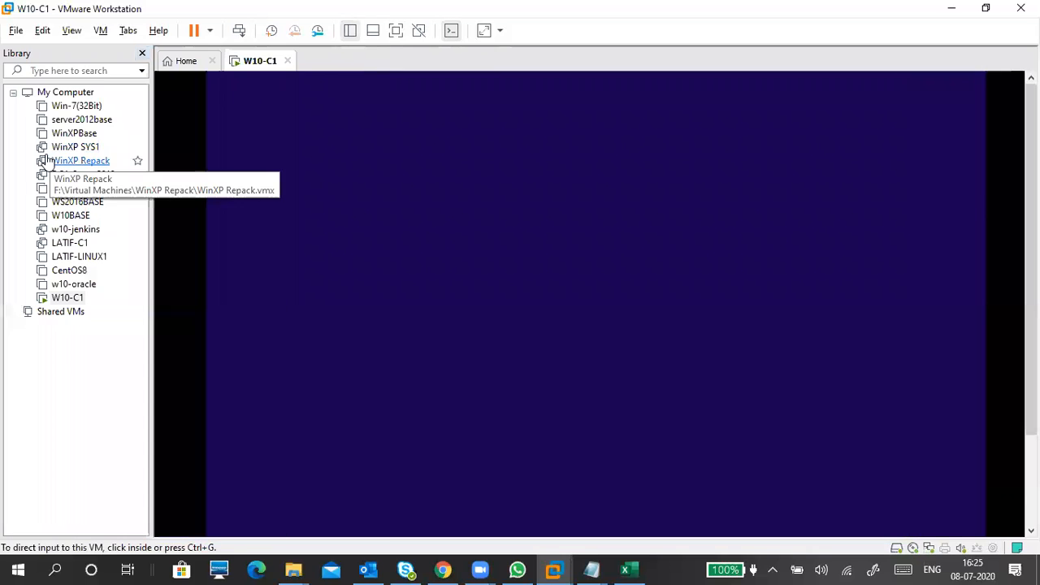
pyautogui.click(348, 34)
pyautogui.click(349, 35)
pyautogui.click(348, 34)
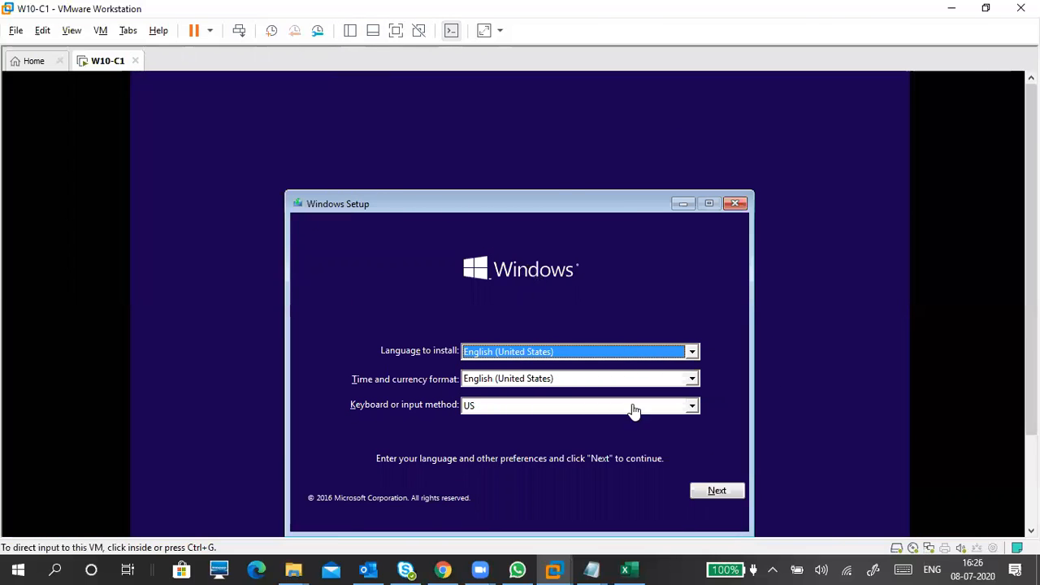
# Set the Windows Setup time and currency format to English (India)
pyautogui.click(705, 409)
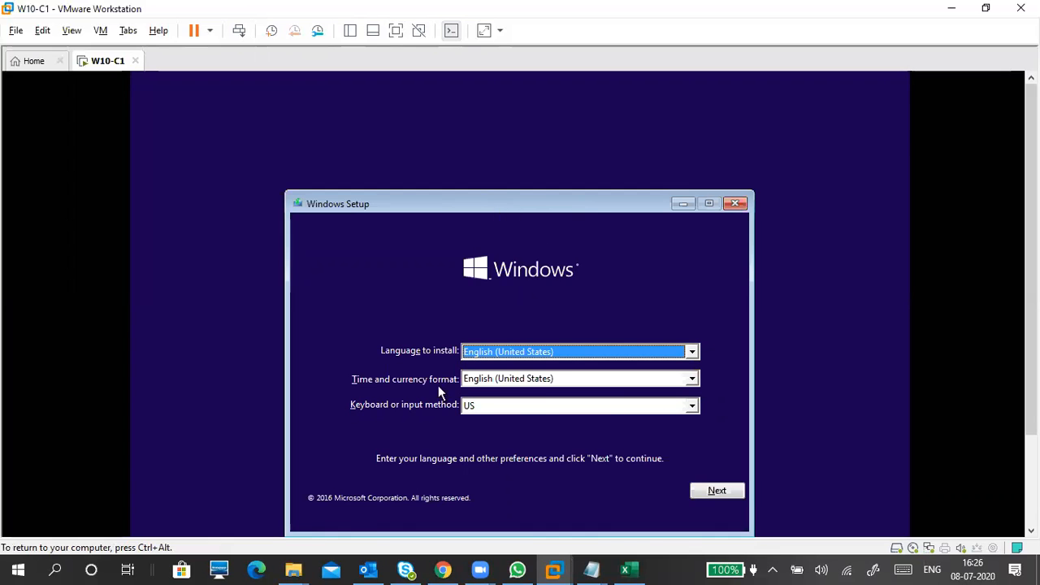
pyautogui.click(501, 382)
pyautogui.scroll(4, 520, 422)
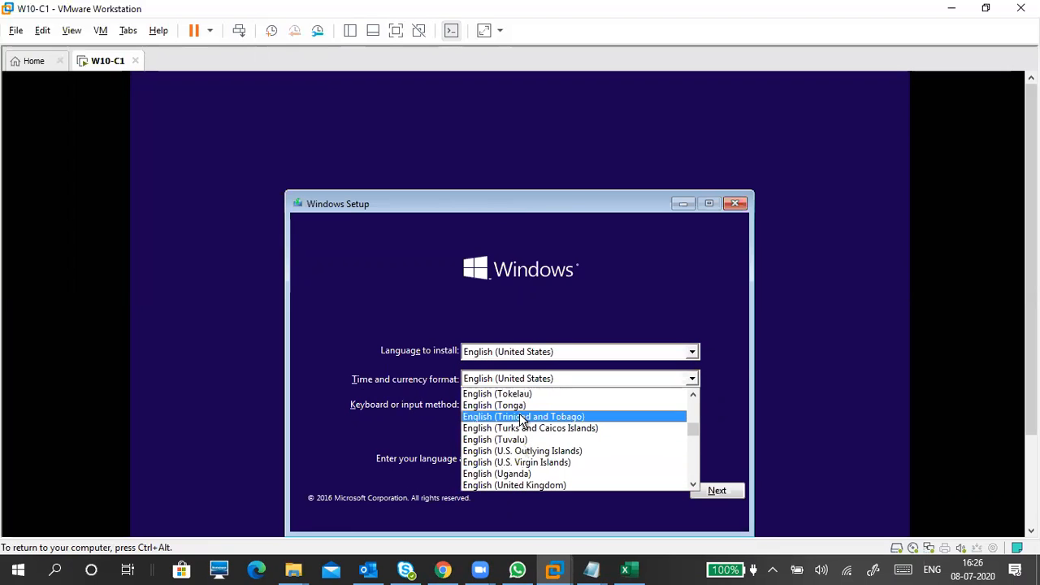
pyautogui.scroll(3, 522, 426)
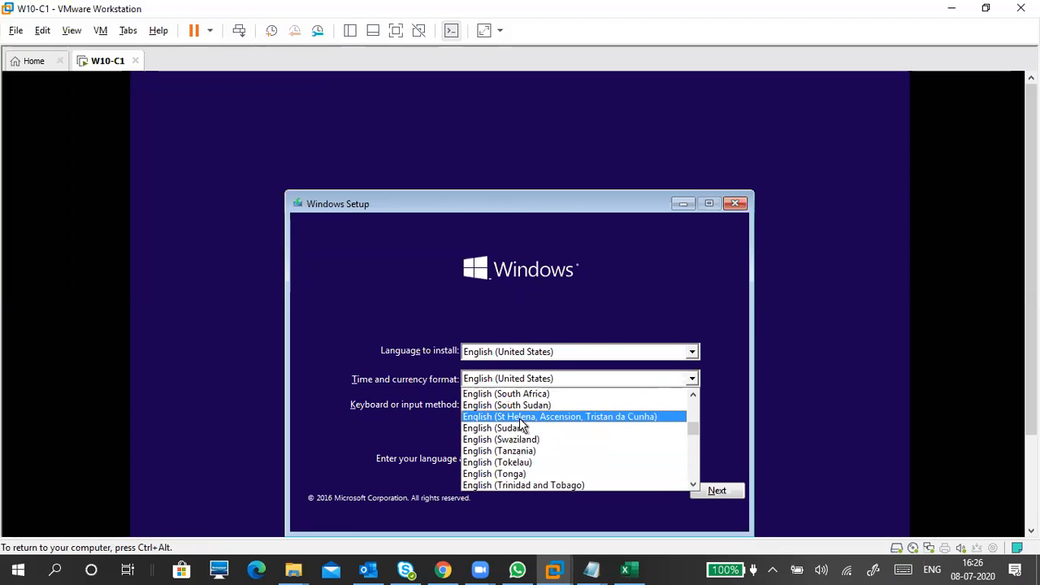
pyautogui.scroll(4, 524, 433)
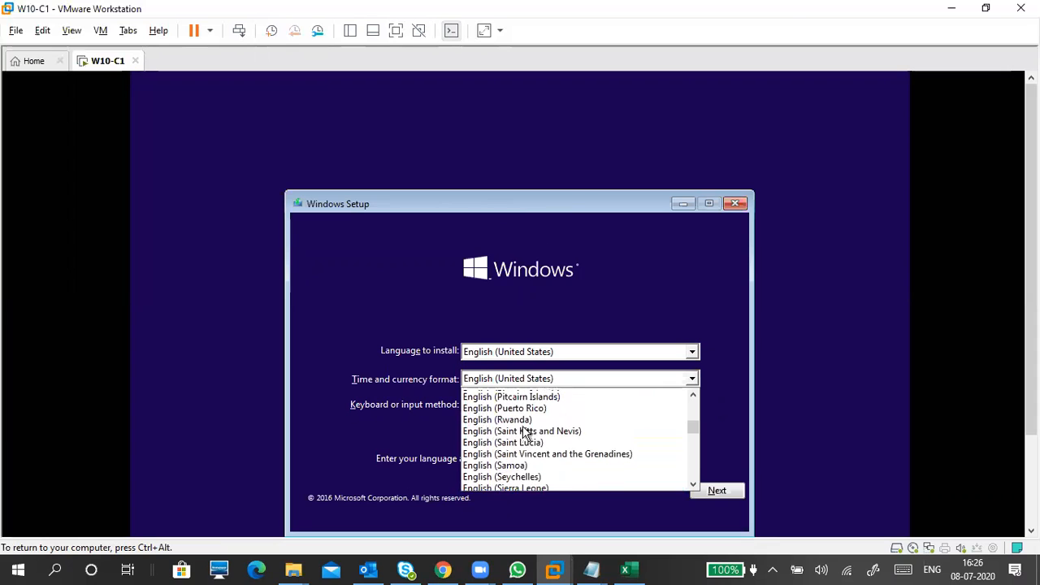
pyautogui.scroll(5, 524, 433)
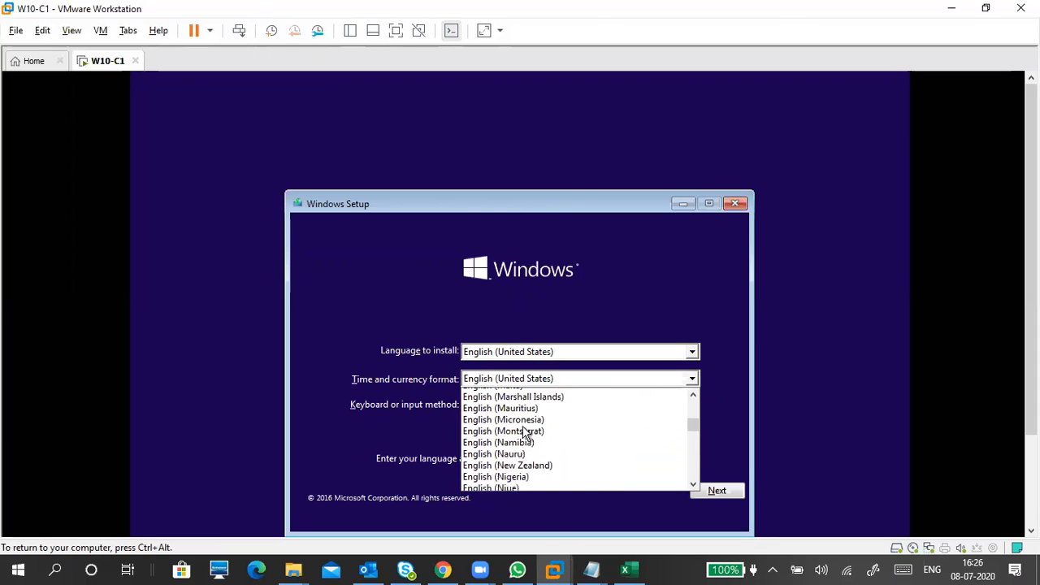
pyautogui.scroll(3, 523, 426)
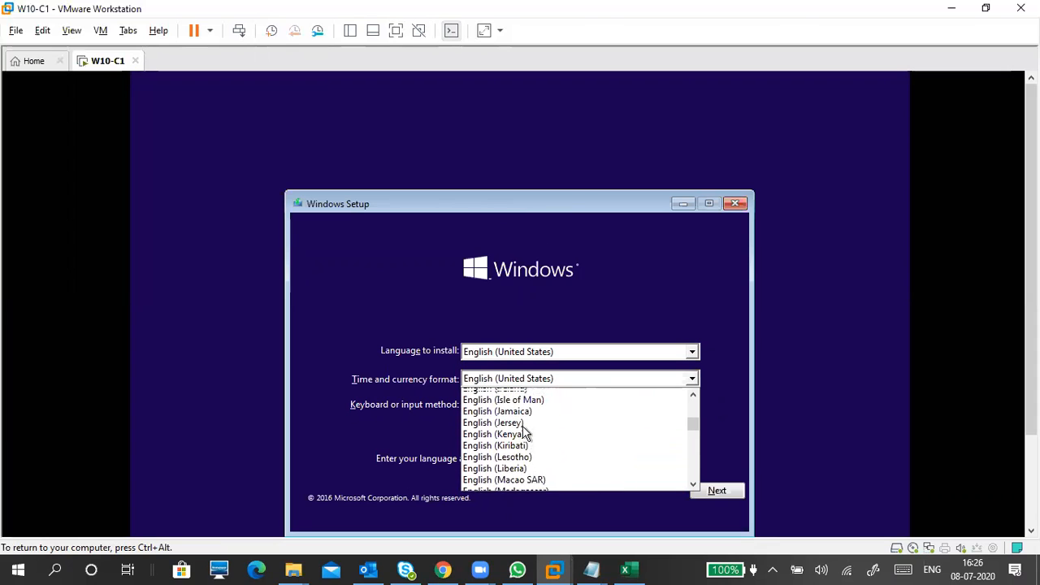
pyautogui.click(515, 395)
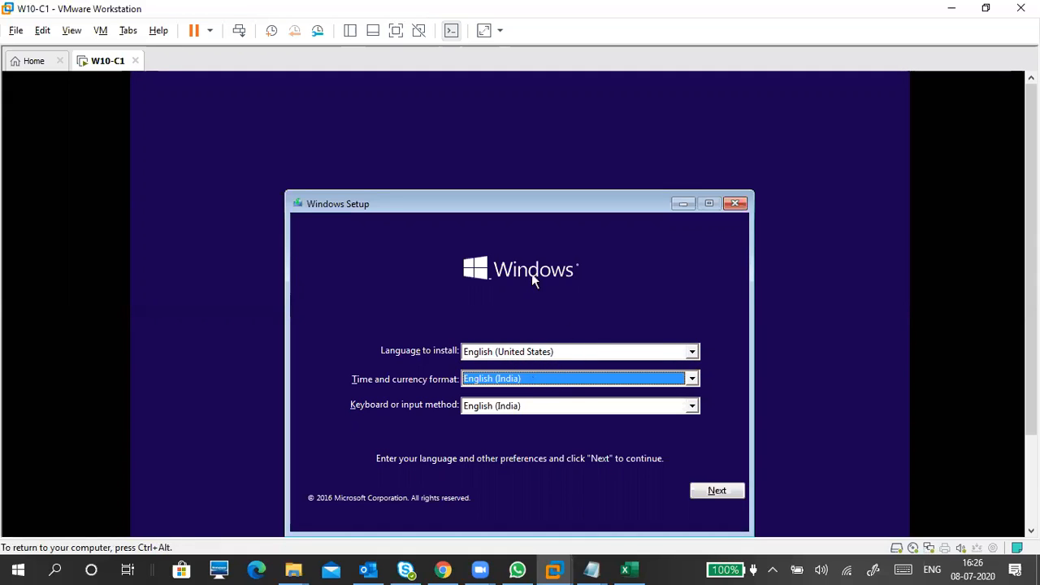
# Keep English (India) as the keyboard or input method and start the Windows installation
pyautogui.click(529, 405)
pyautogui.click(531, 404)
pyautogui.click(530, 405)
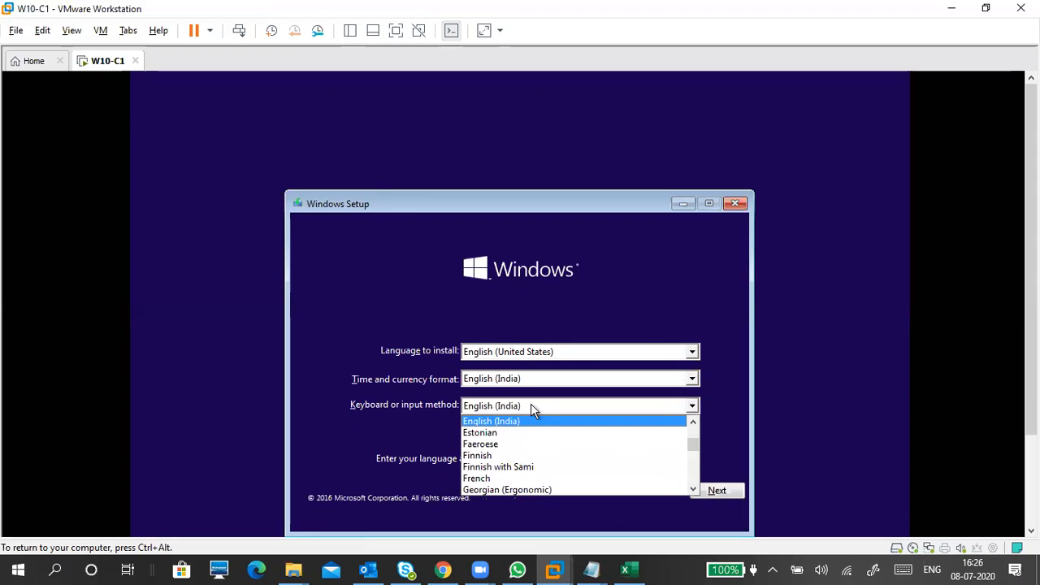
pyautogui.click(529, 406)
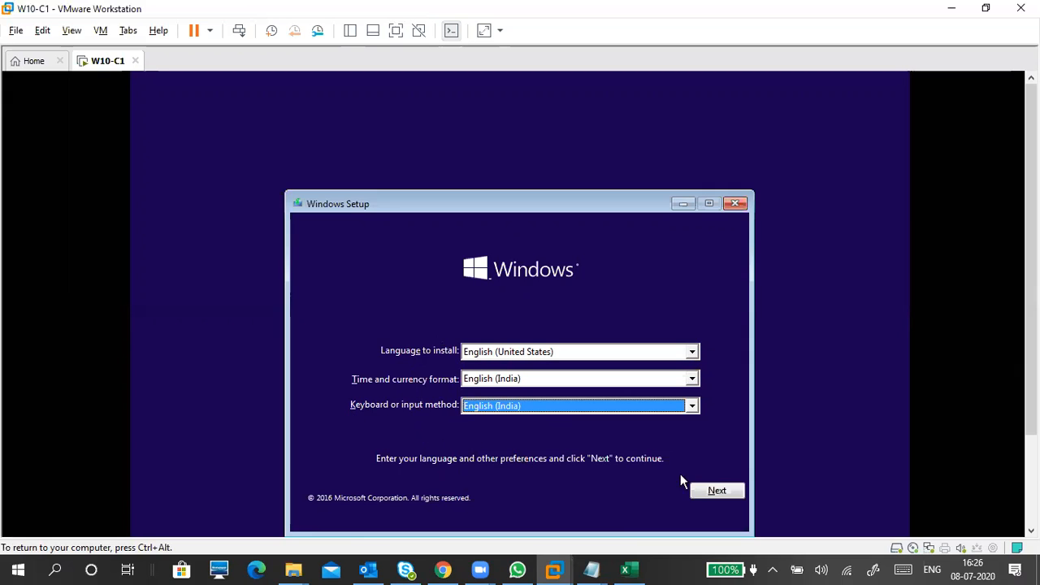
pyautogui.click(706, 494)
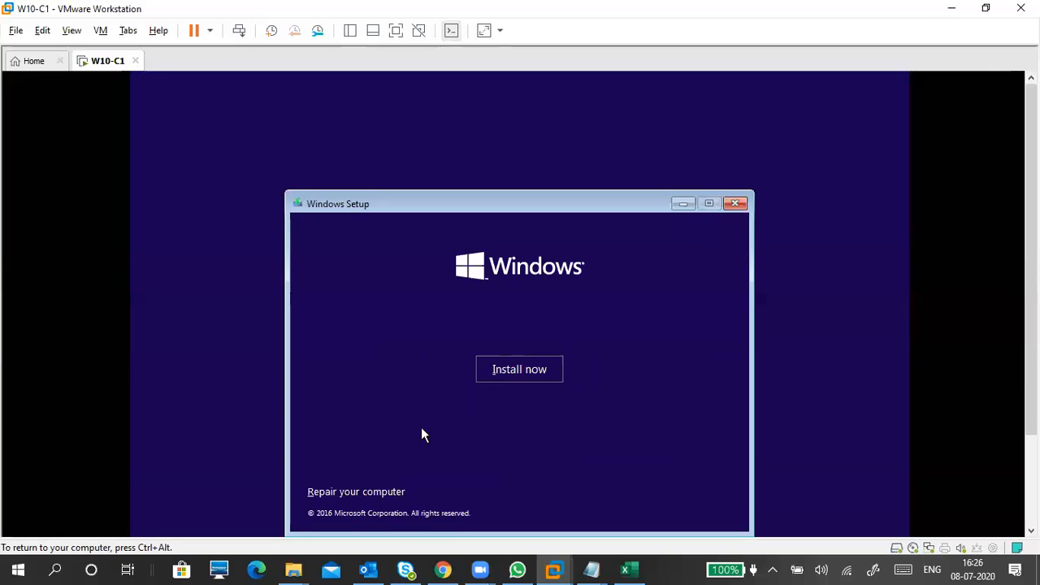
pyautogui.click(539, 374)
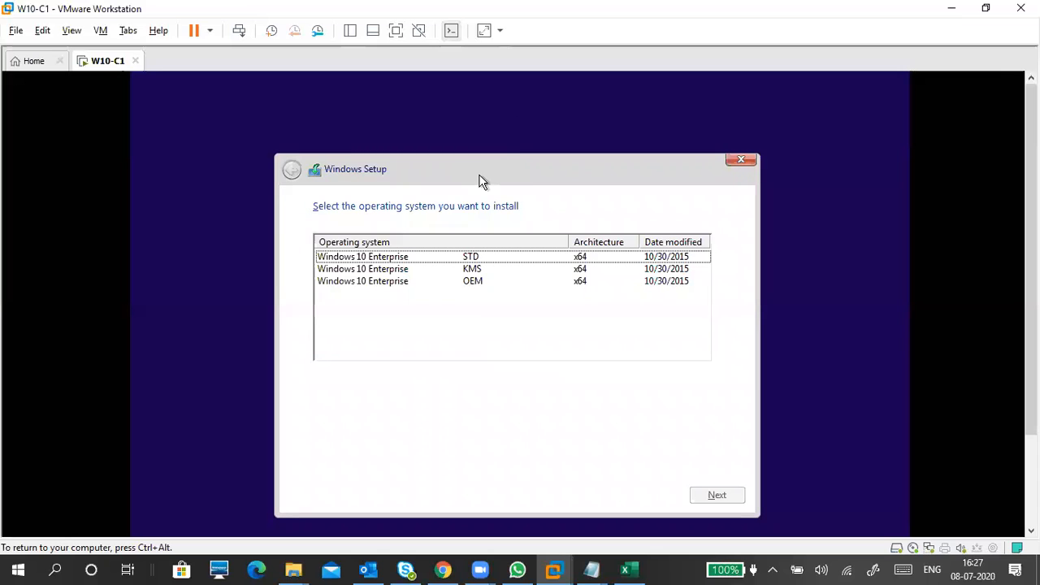
# Examine the descriptions of the STD, KMS and OEM variants of Windows 10 Enterprise
pyautogui.click(384, 272)
pyautogui.click(393, 258)
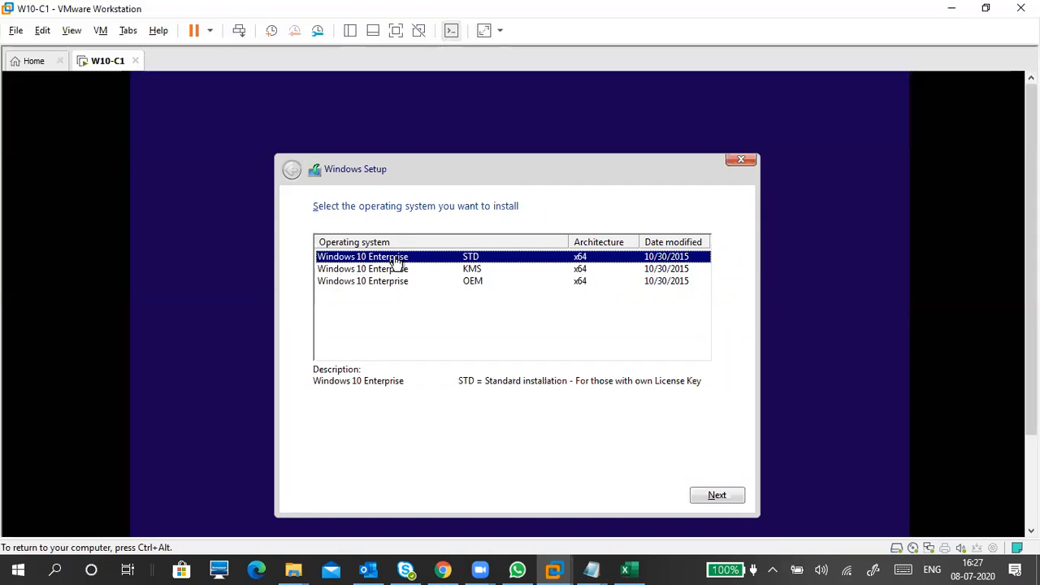
pyautogui.click(397, 274)
pyautogui.click(393, 286)
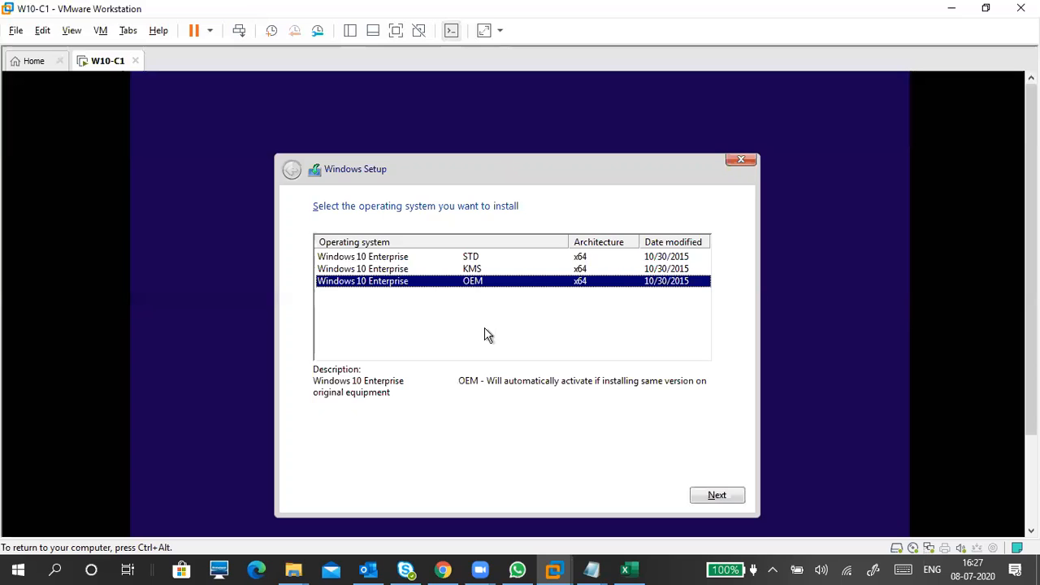
pyautogui.click(480, 256)
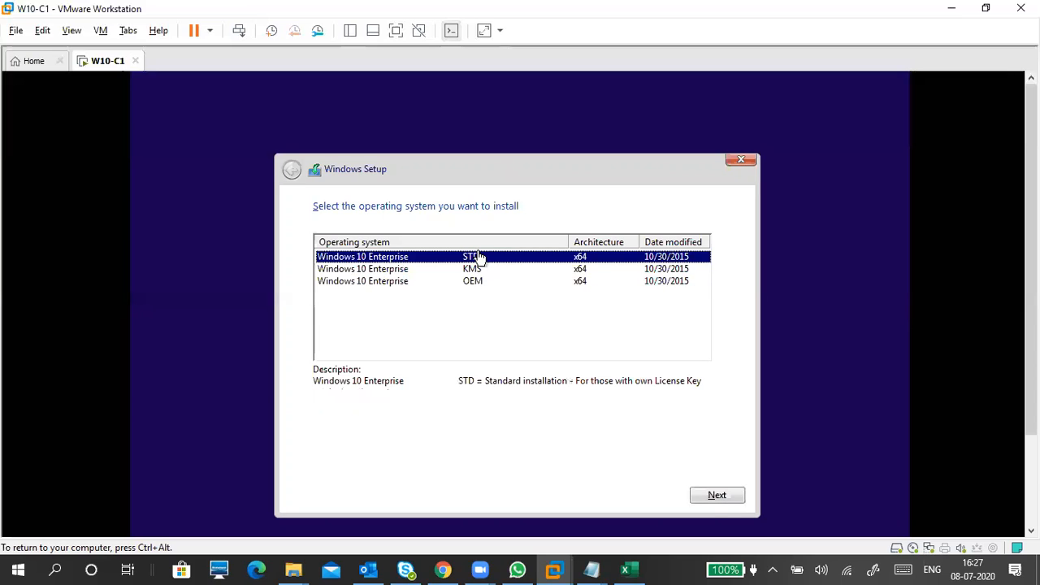
pyautogui.click(494, 316)
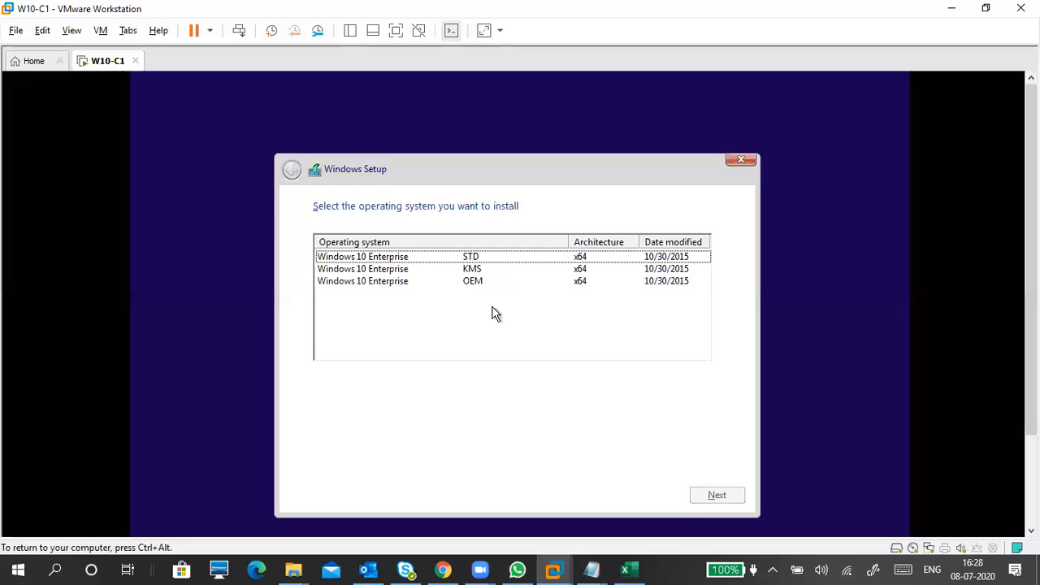
pyautogui.click(470, 258)
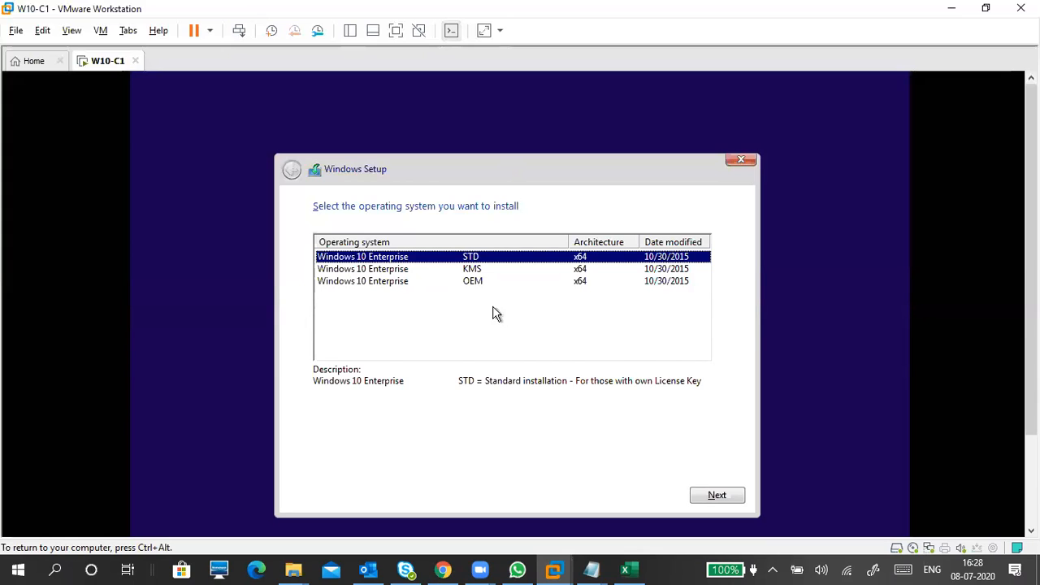
pyautogui.click(475, 282)
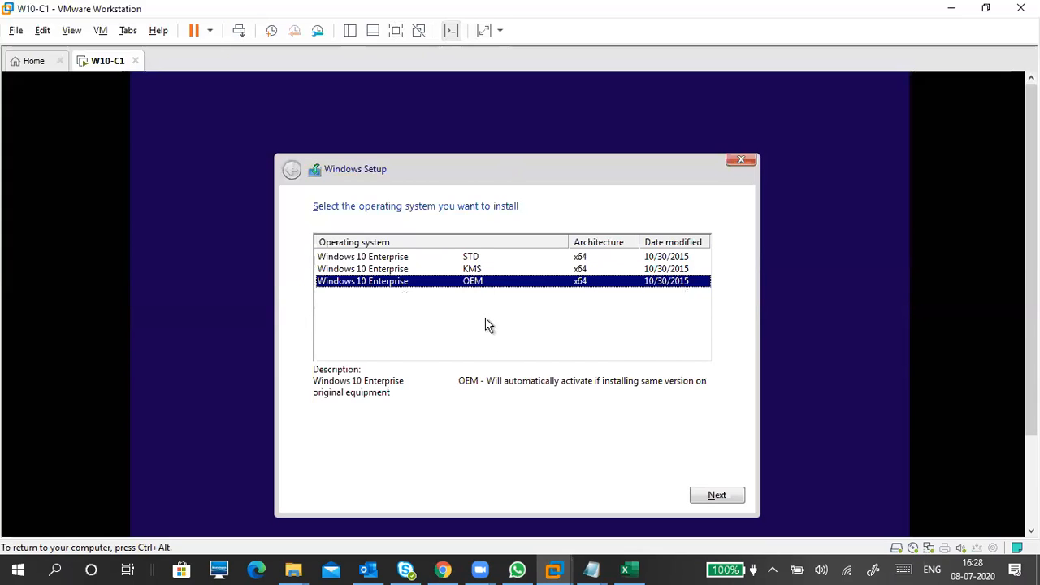
pyautogui.click(475, 269)
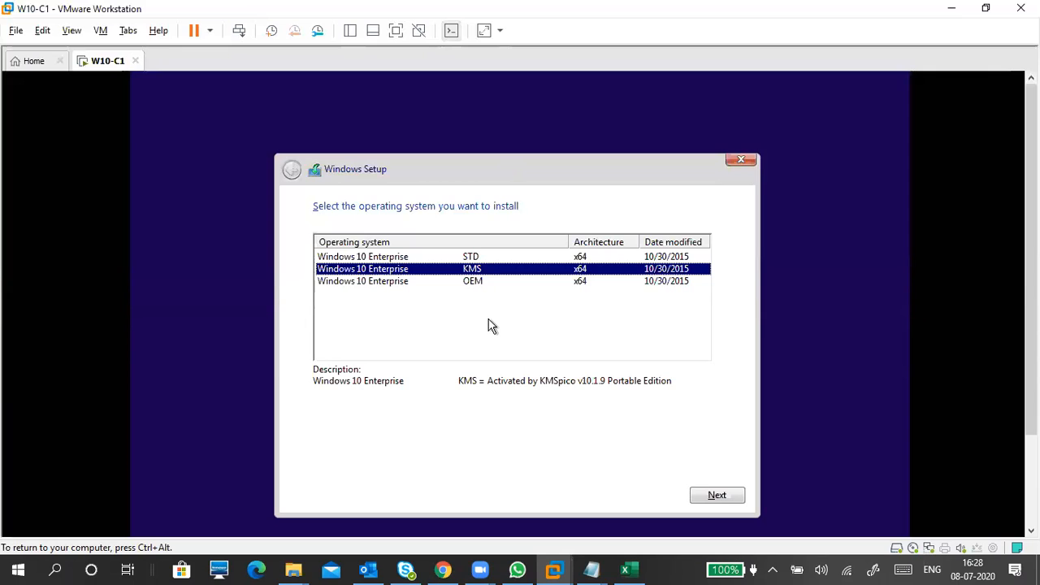
pyautogui.click(491, 324)
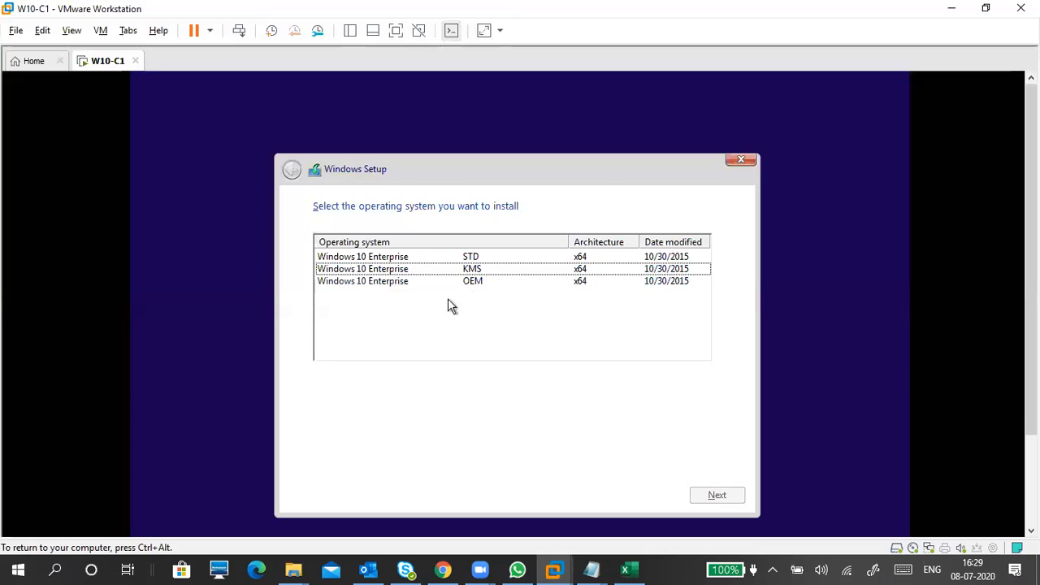
# Choose the Windows 10 Enterprise KMS x64 variant and accept the license terms to continue
pyautogui.click(474, 271)
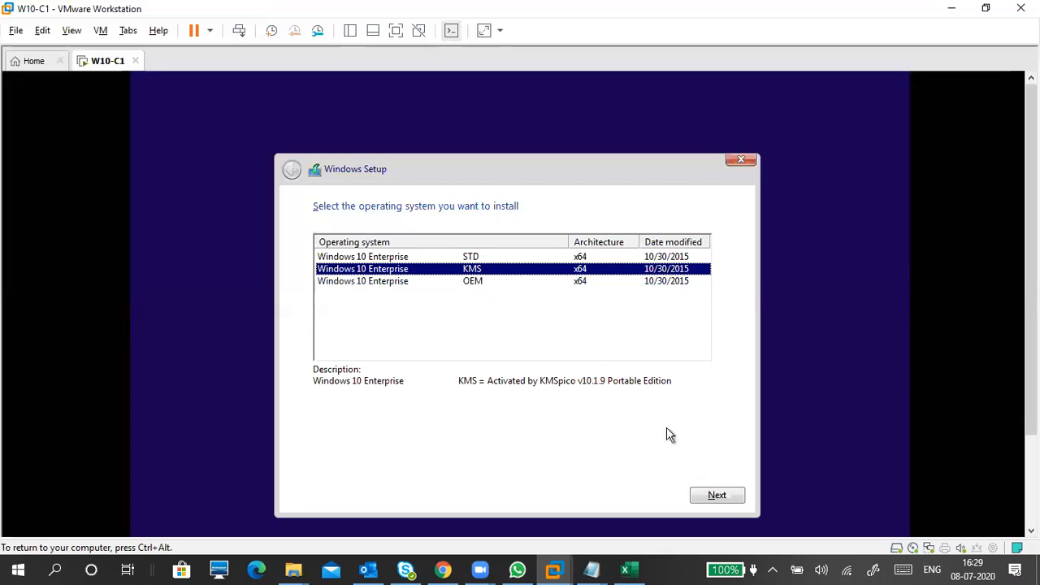
pyautogui.click(711, 498)
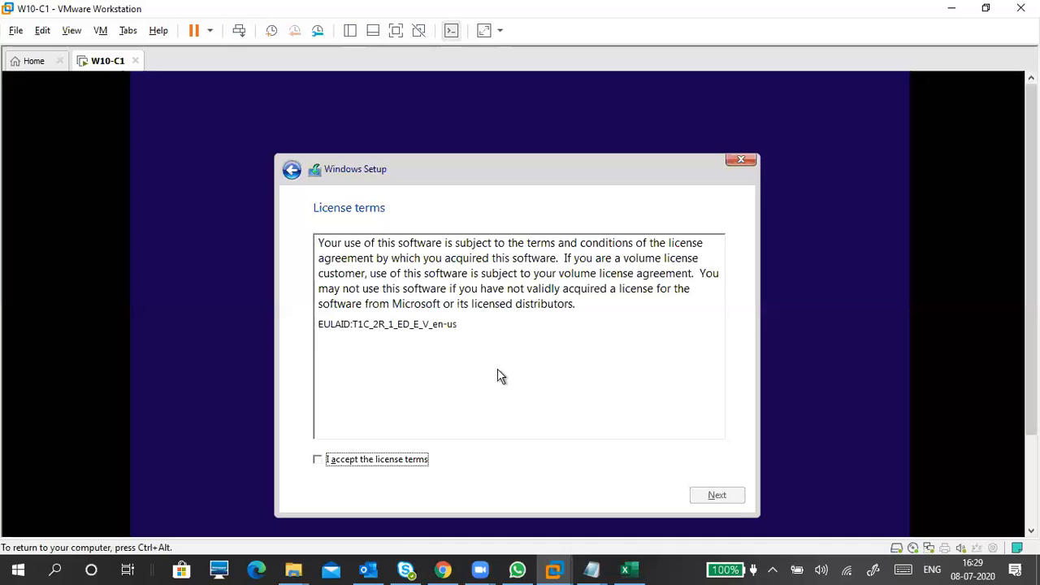
pyautogui.click(386, 463)
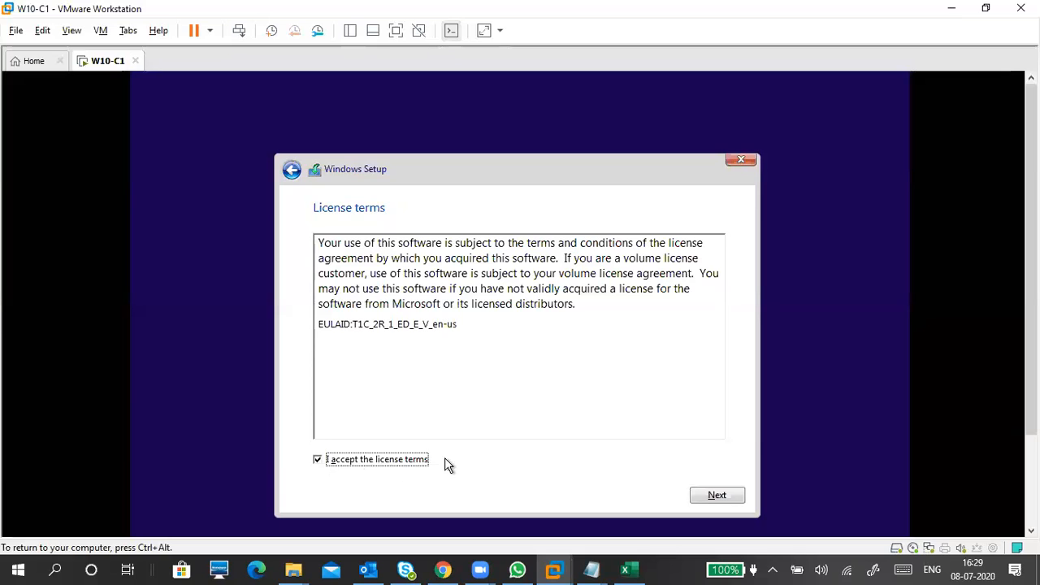
pyautogui.click(703, 497)
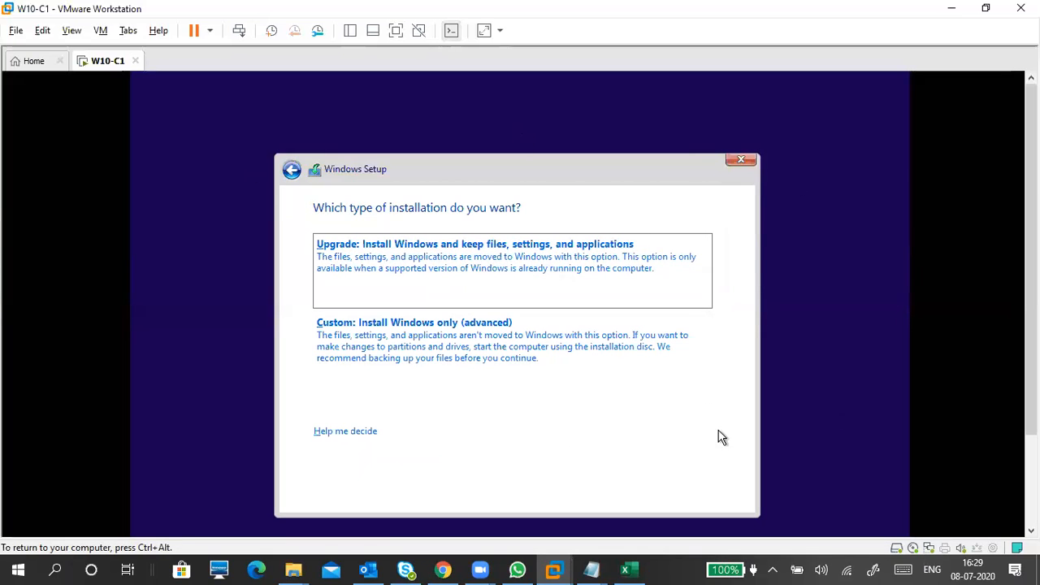
# Release input from the virtual machine and save a screenshot of the installation type page with Zoom's annotation tools
pyautogui.hotkey('ctrl', 'alt')
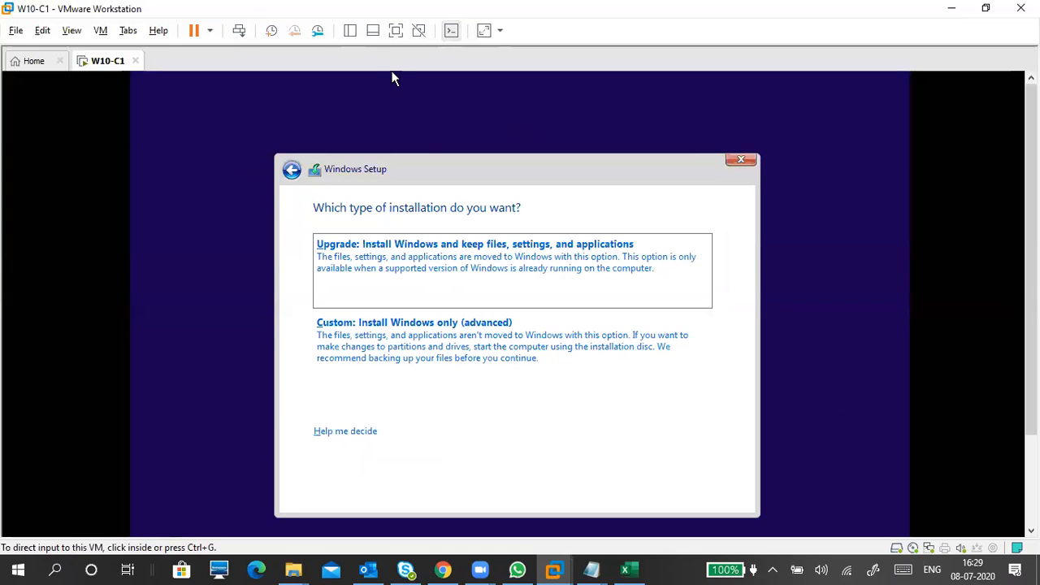
pyautogui.click(391, 72)
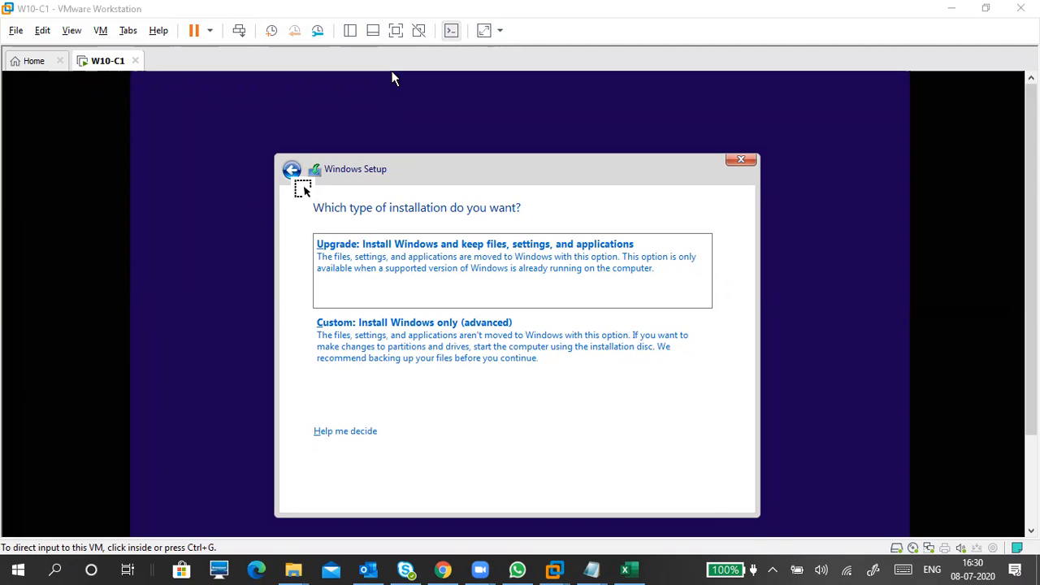
pyautogui.moveTo(309, 203); pyautogui.dragTo(734, 387)
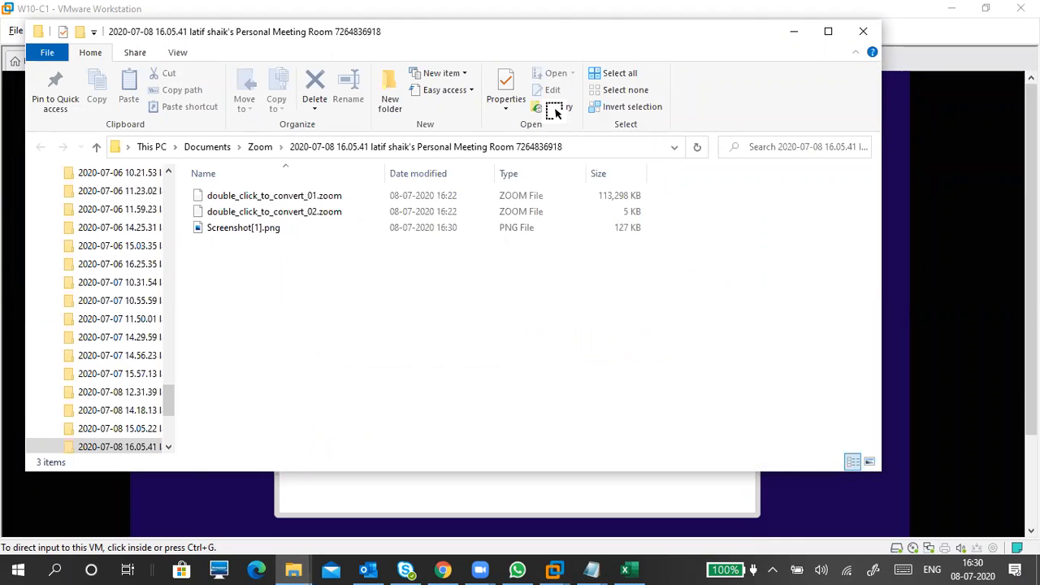
# View the saved Screenshot[1].png from the Zoom recording folder and return to the installation type page
pyautogui.click(244, 230)
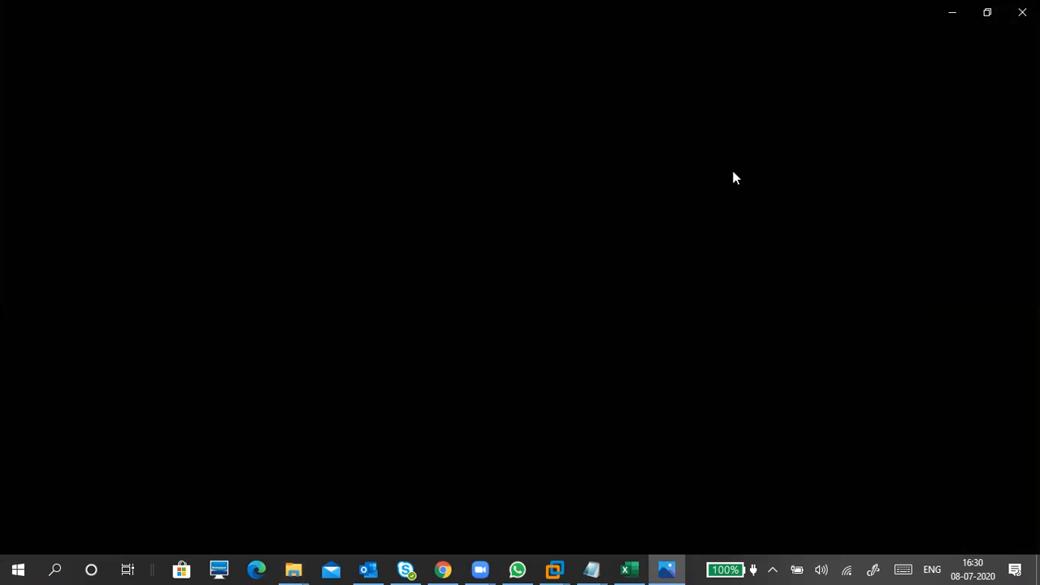
pyautogui.click(987, 12)
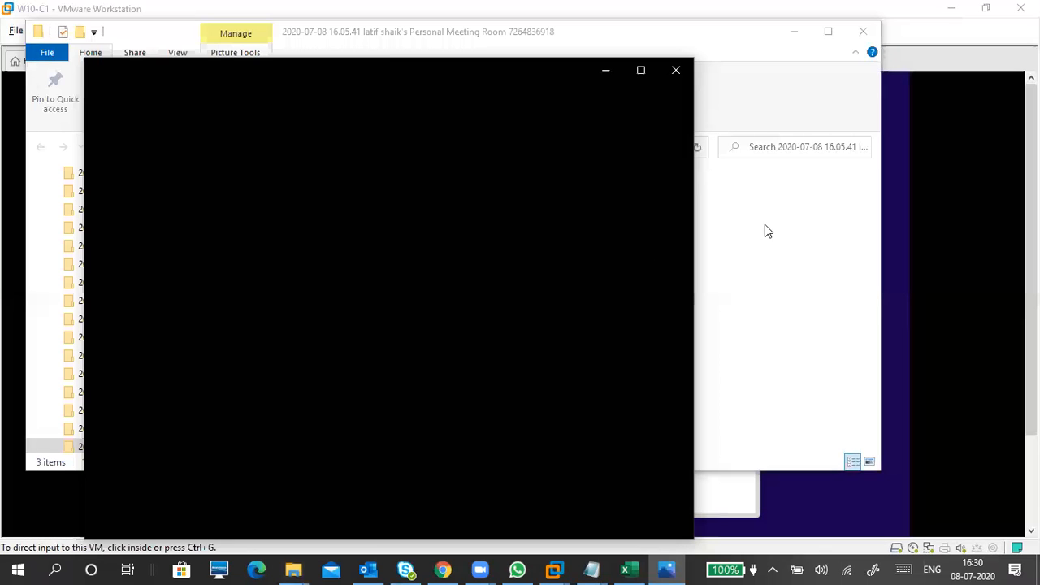
pyautogui.click(793, 34)
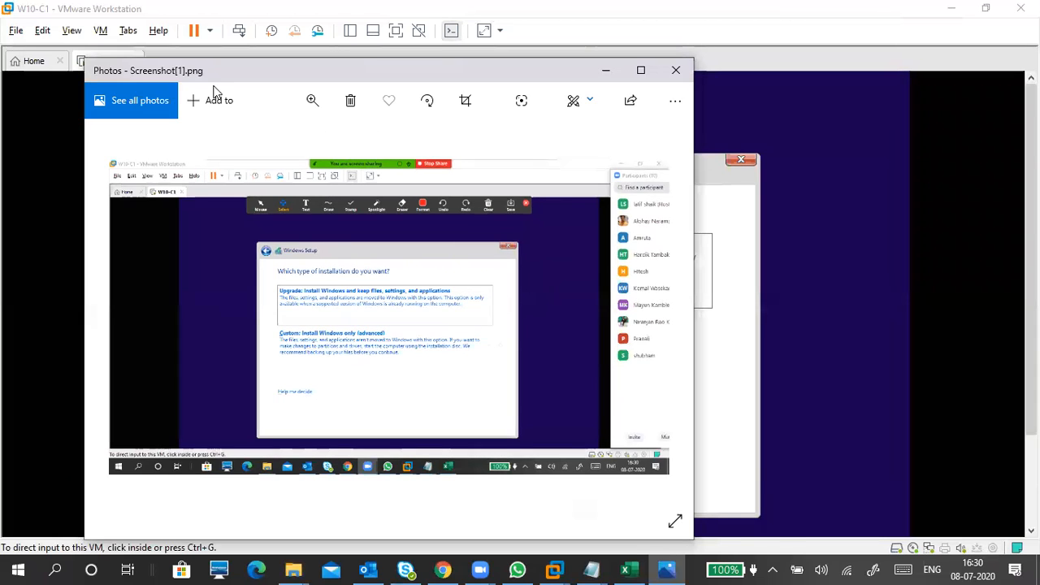
pyautogui.moveTo(215, 91); pyautogui.dragTo(308, 253)
pyautogui.click(768, 237)
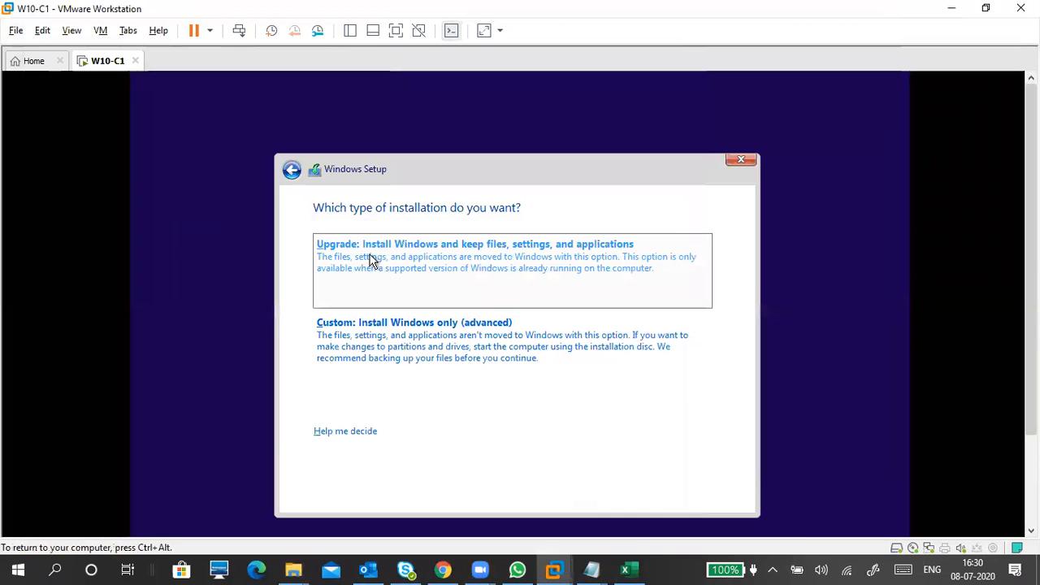
pyautogui.click(785, 75)
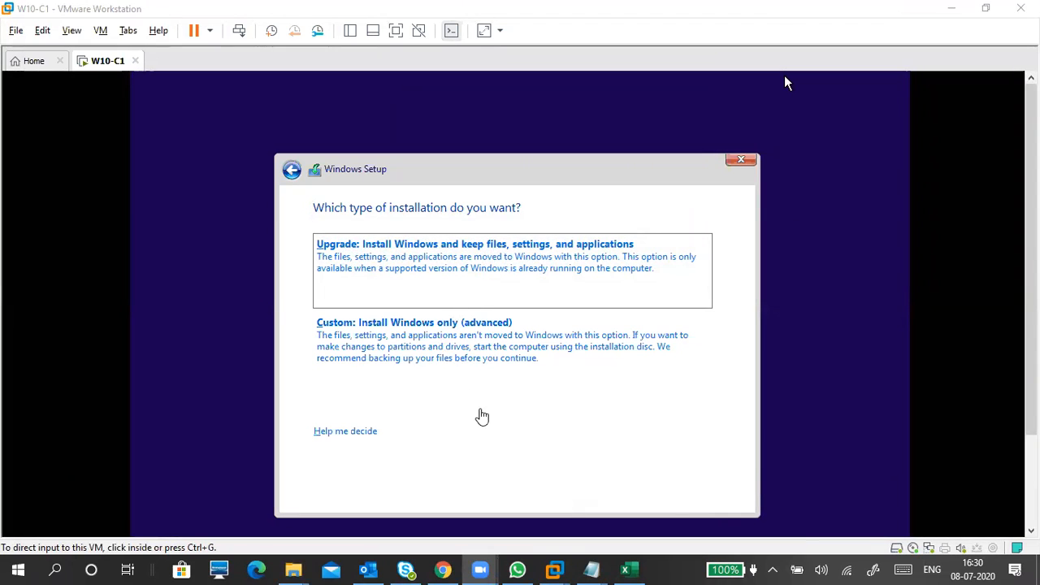
# Return to the virtual machine and choose the Custom: Install Windows only (advanced) installation type
pyautogui.click(785, 78)
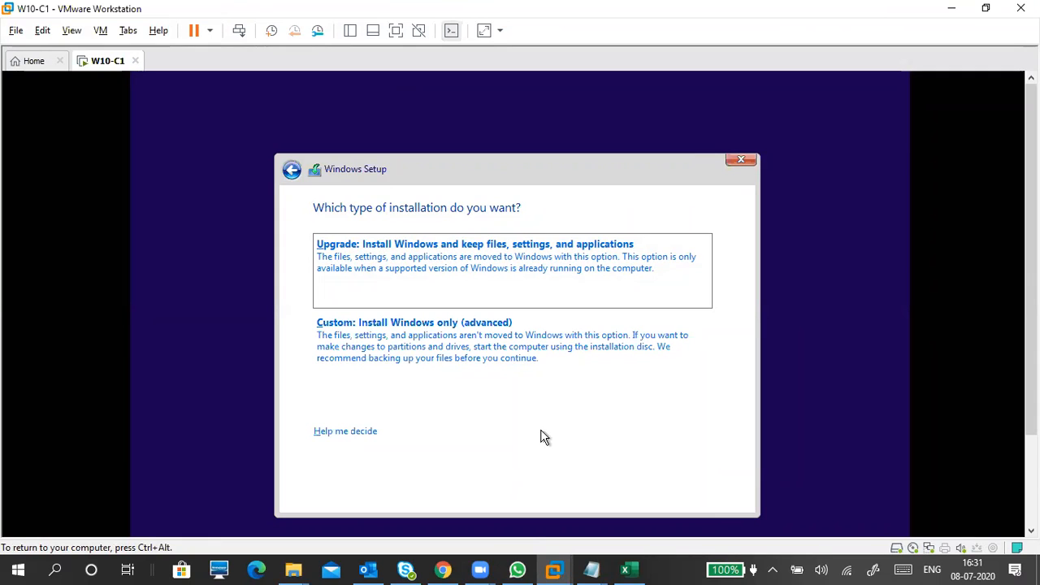
pyautogui.click(447, 345)
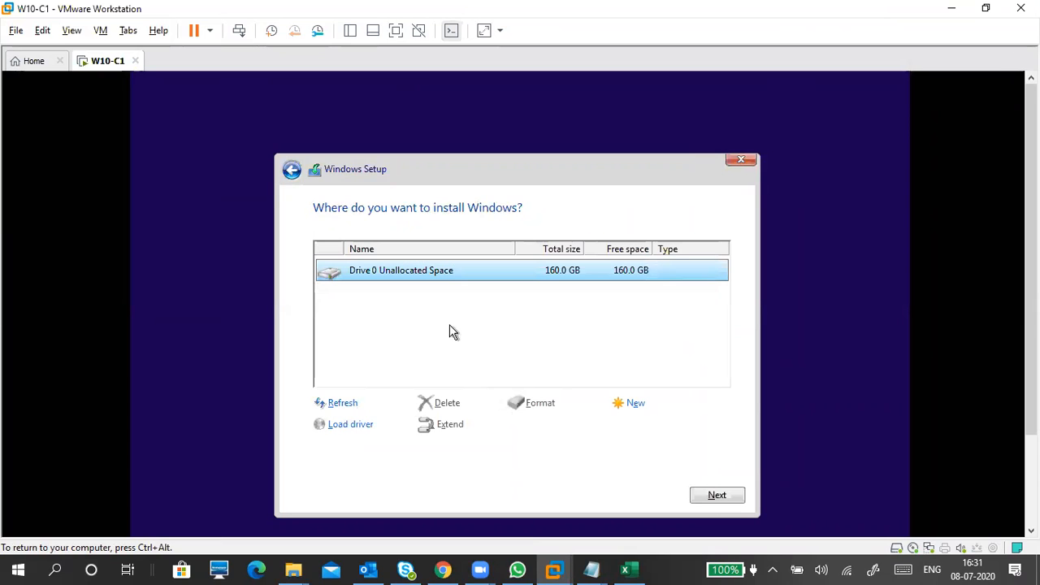
pyautogui.click(291, 173)
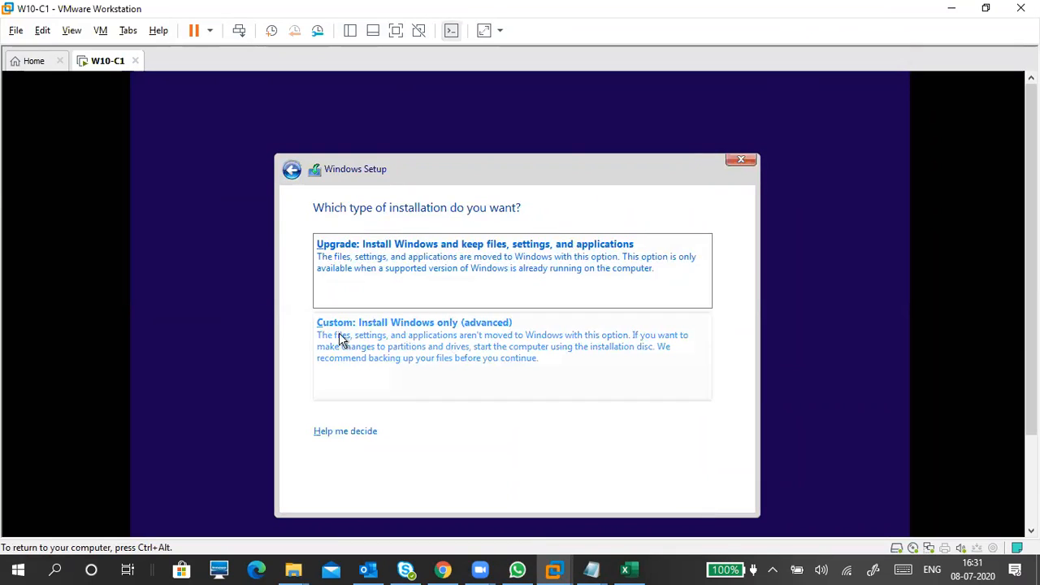
pyautogui.click(389, 365)
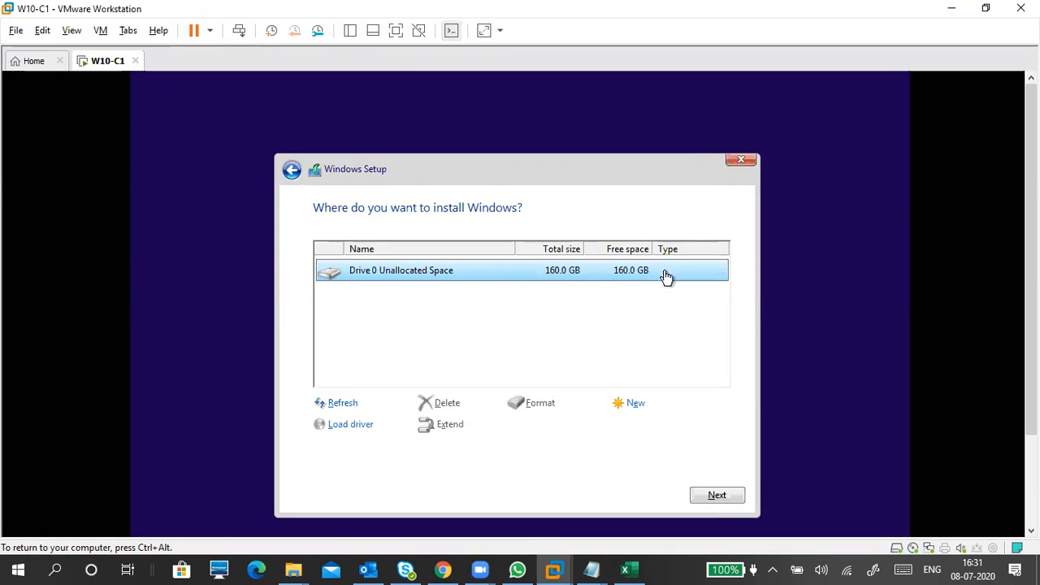
# Create a 163840 MB partition from Drive 0's unallocated space and start installing Windows on the primary partition
pyautogui.click(632, 405)
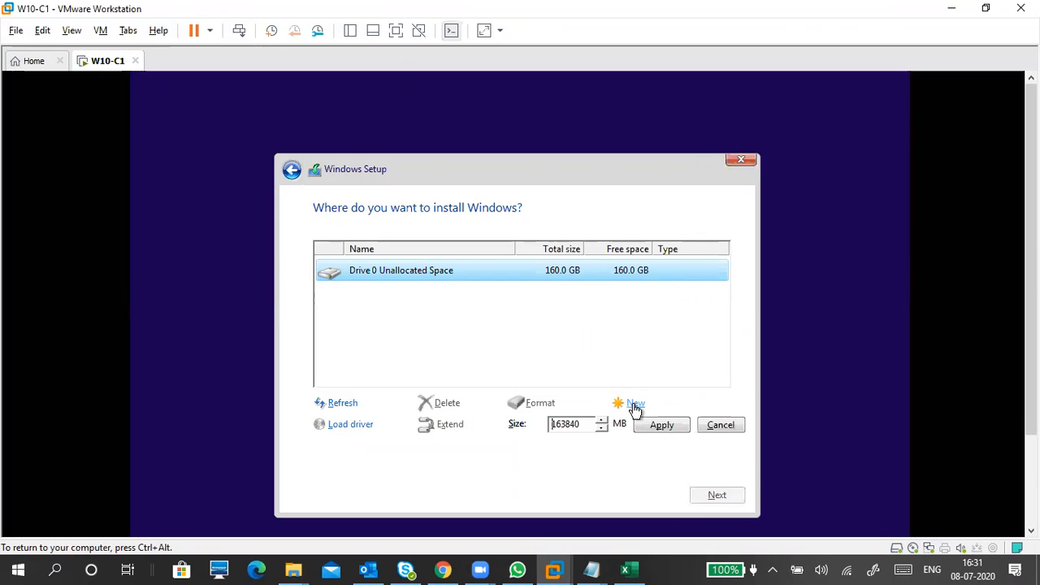
pyautogui.click(657, 428)
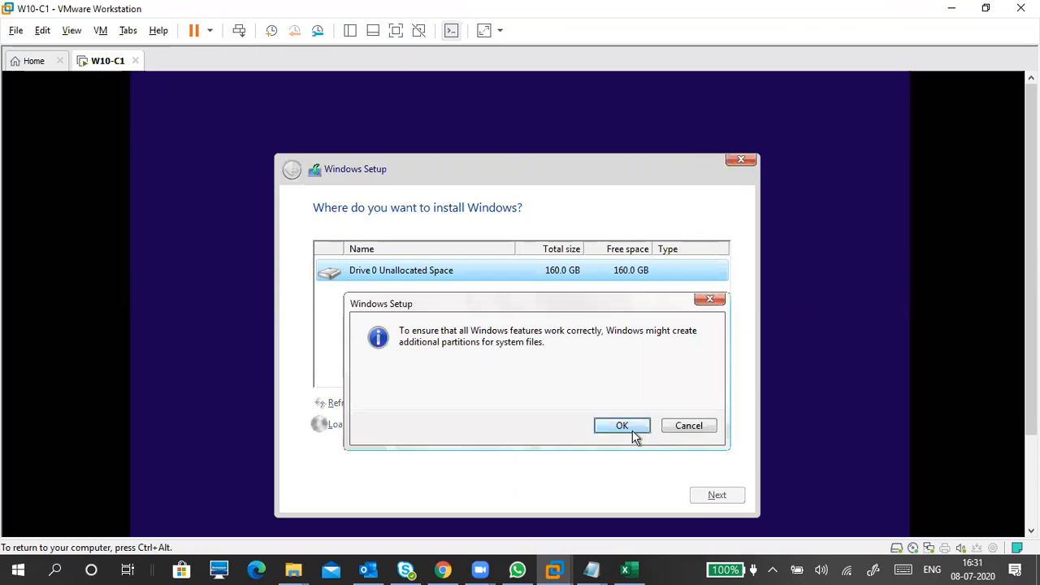
pyautogui.click(626, 428)
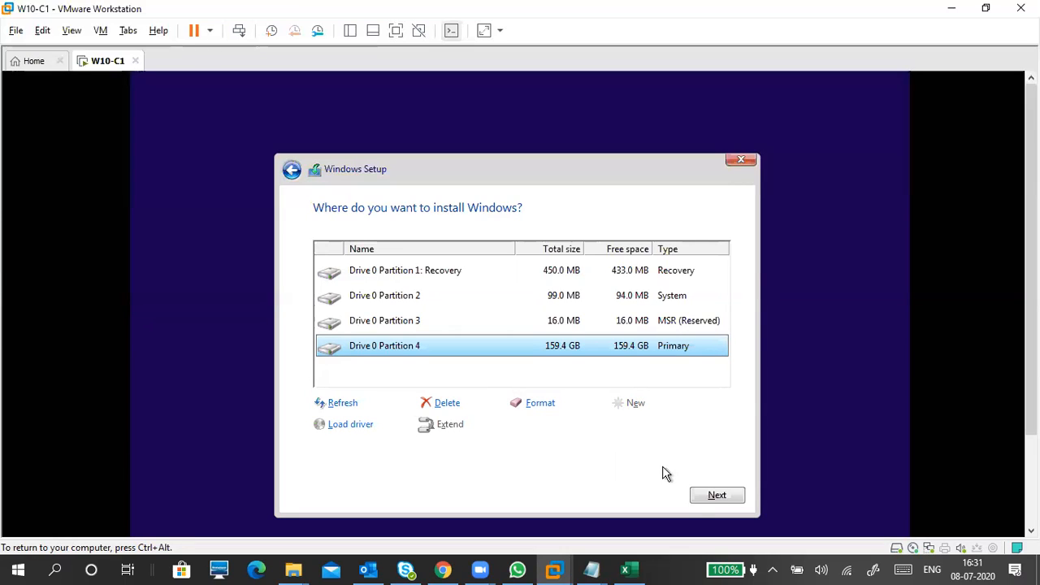
pyautogui.click(705, 499)
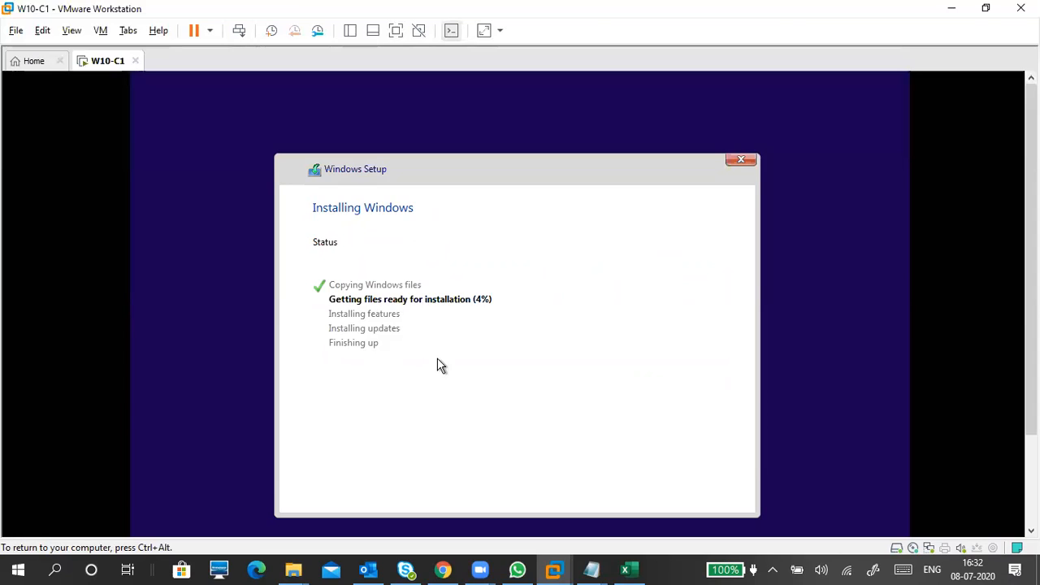
# Keep Windows Setup running and open a command prompt in the virtual machine, moving its window slightly
pyautogui.hotkey('alt', 'F4')
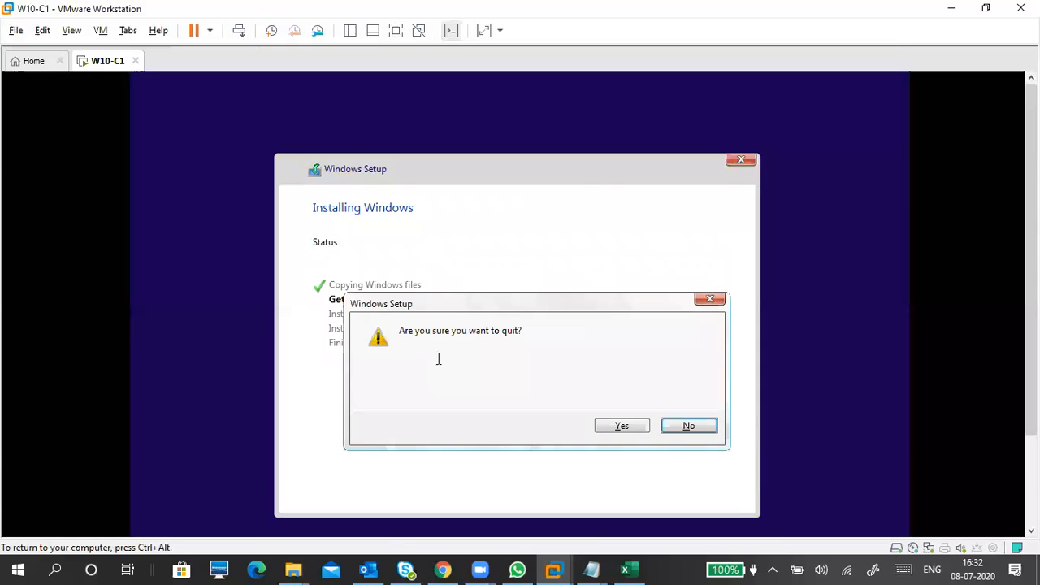
pyautogui.click(710, 299)
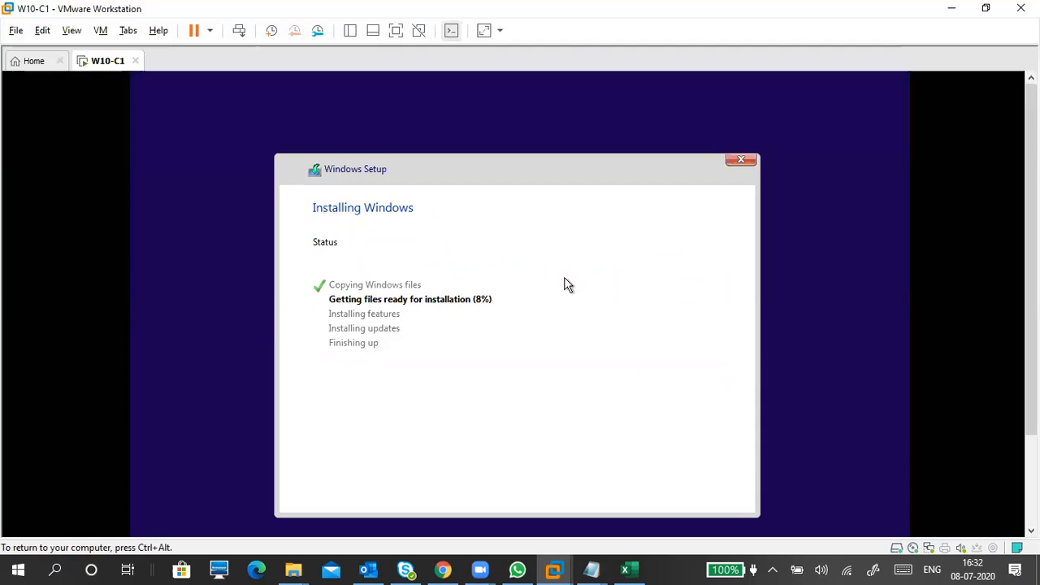
pyautogui.hotkey('shift', 'F10')
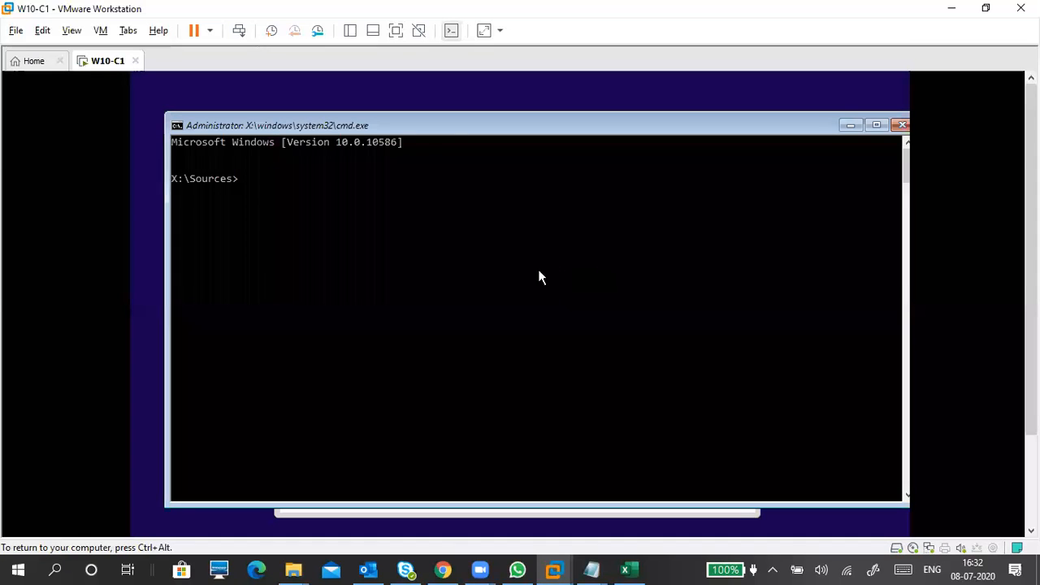
pyautogui.moveTo(465, 128); pyautogui.dragTo(437, 120)
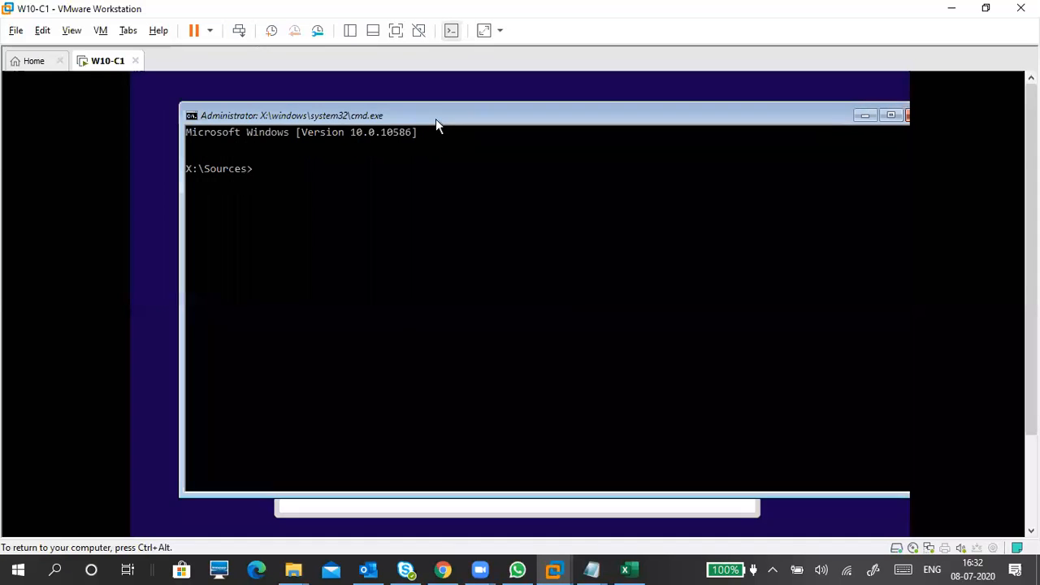
pyautogui.click(389, 180)
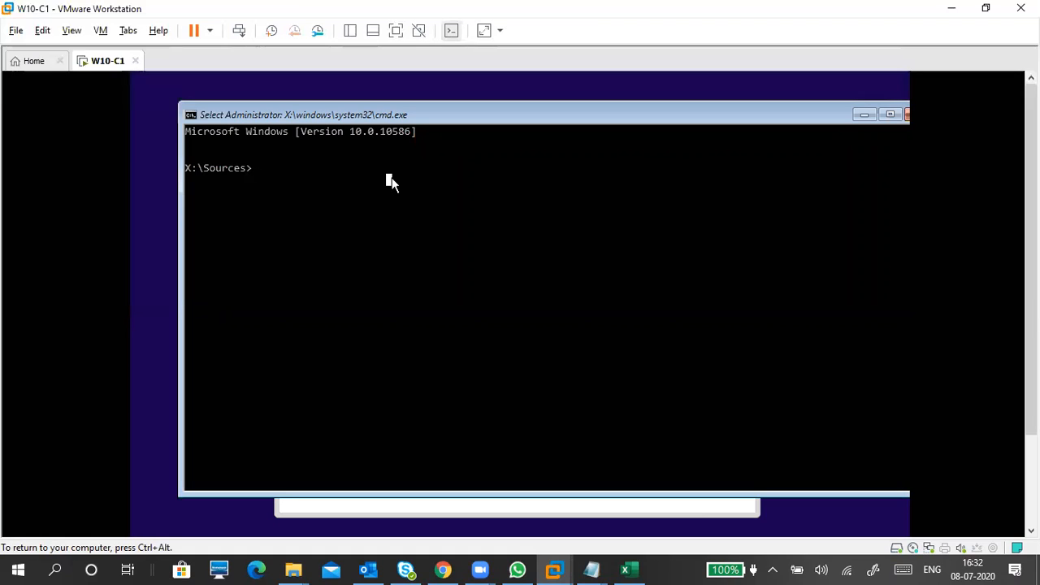
# Run diskpart in the command prompt, list the disks with list disk, and exit the utility
pyautogui.write('di')
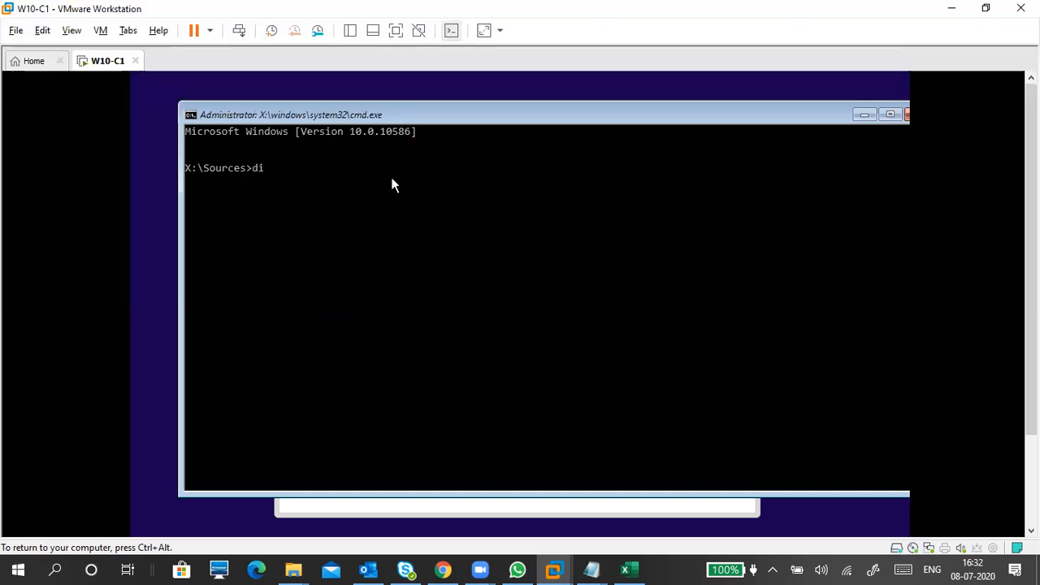
pyautogui.write('skpart')
pyautogui.press('Return')
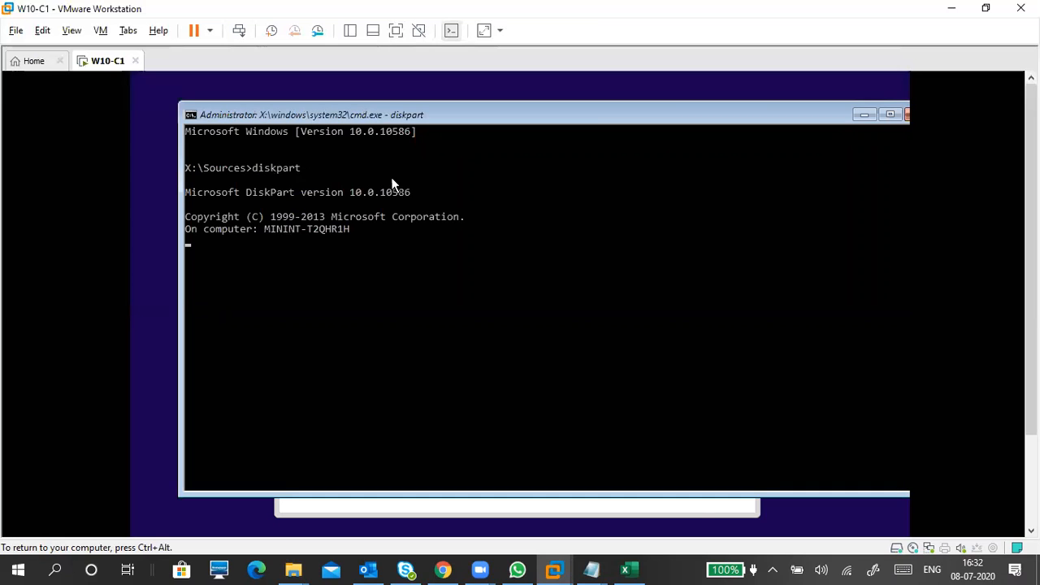
pyautogui.write('list disk')
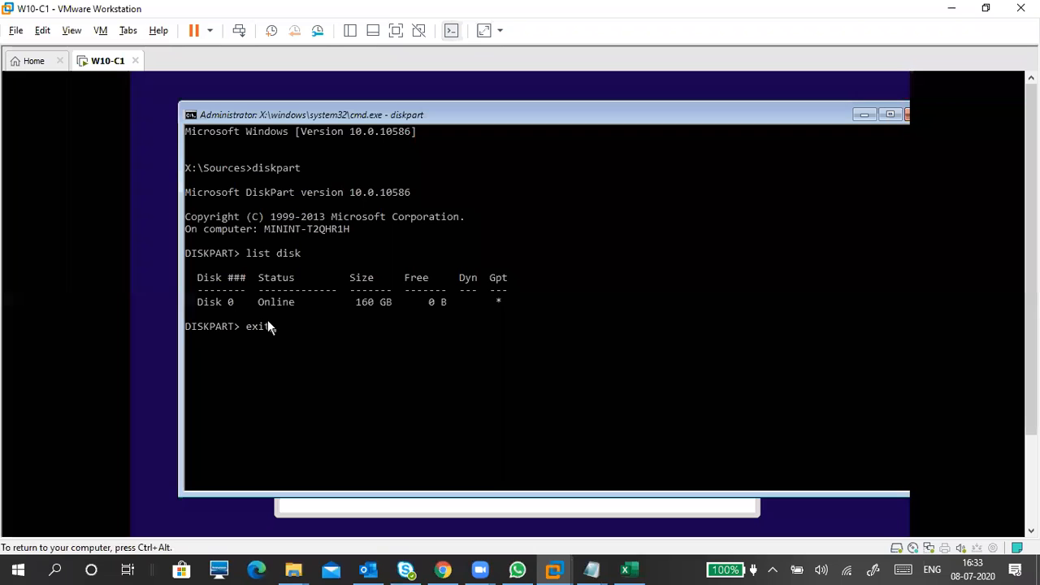
pyautogui.press('Return')
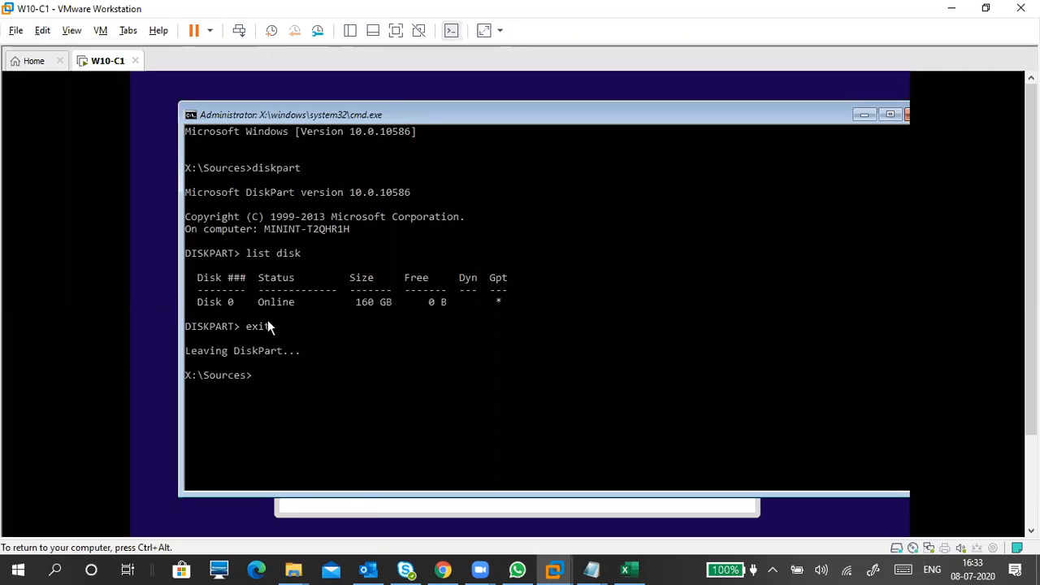
# Launch Task Manager with taskmgr and go to the process behind the Windows Setup application
pyautogui.write('taskmgr')
pyautogui.press('Return')
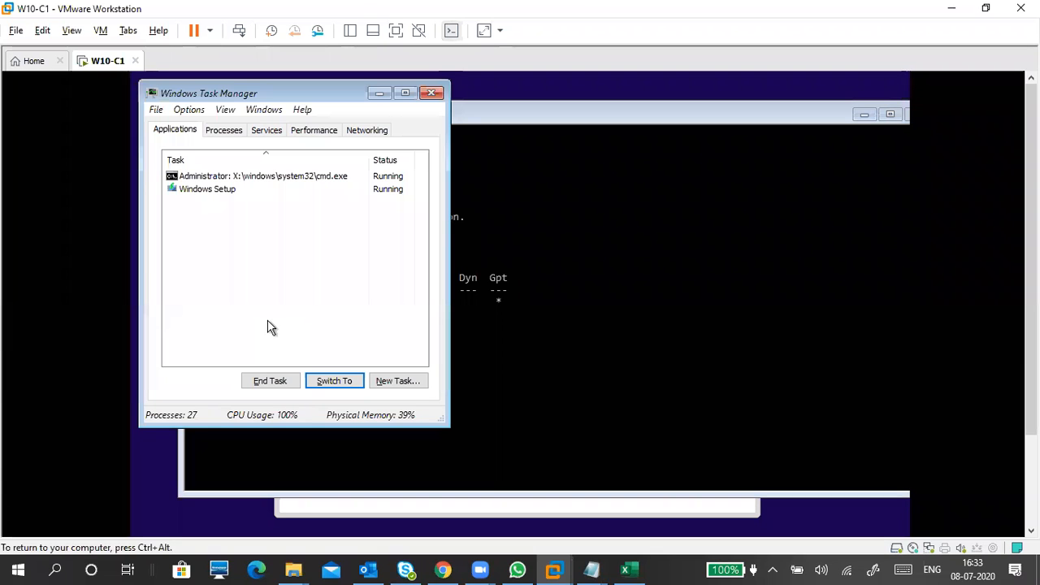
pyautogui.rightClick(235, 192)
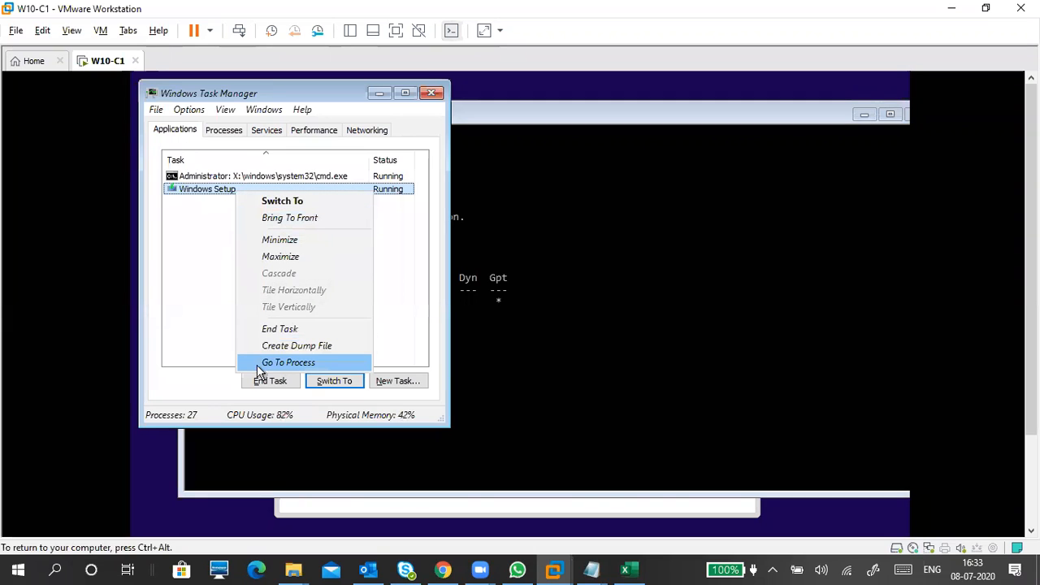
pyautogui.click(204, 209)
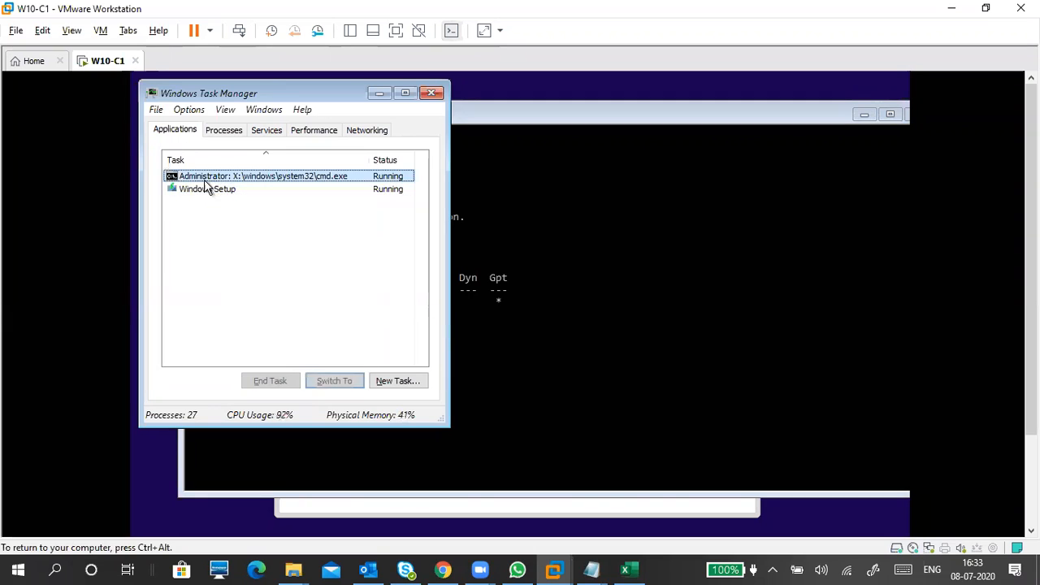
pyautogui.rightClick(201, 188)
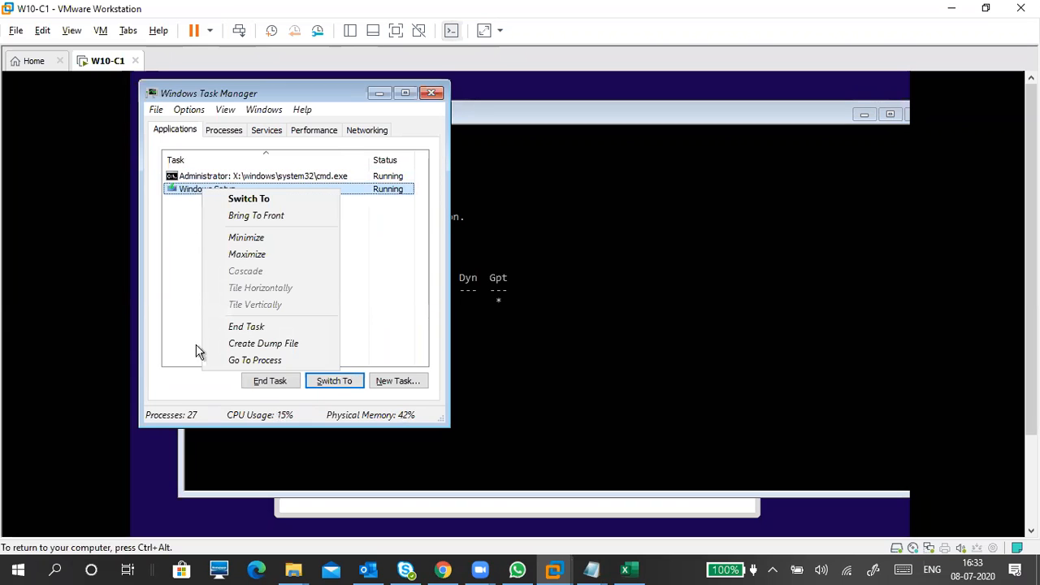
pyautogui.click(218, 362)
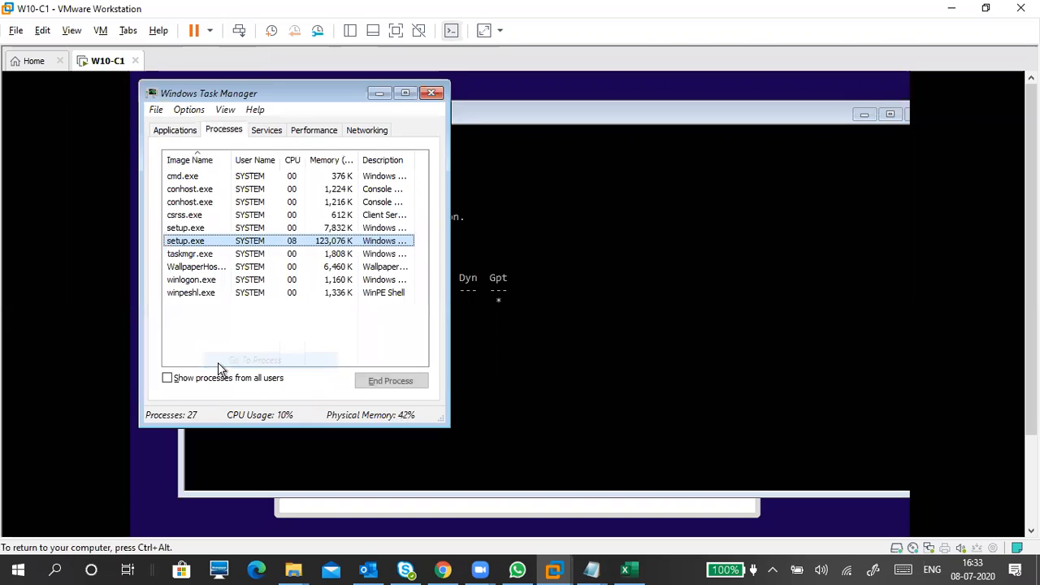
# Set the priority of the selected setup.exe process to Realtime and accept the change
pyautogui.rightClick(241, 243)
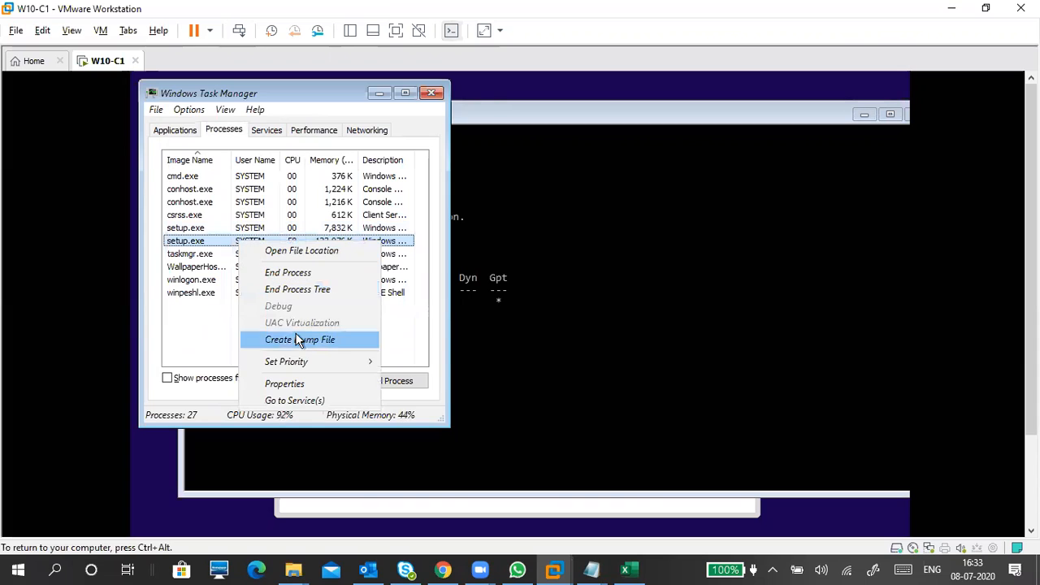
pyautogui.moveTo(321, 362)
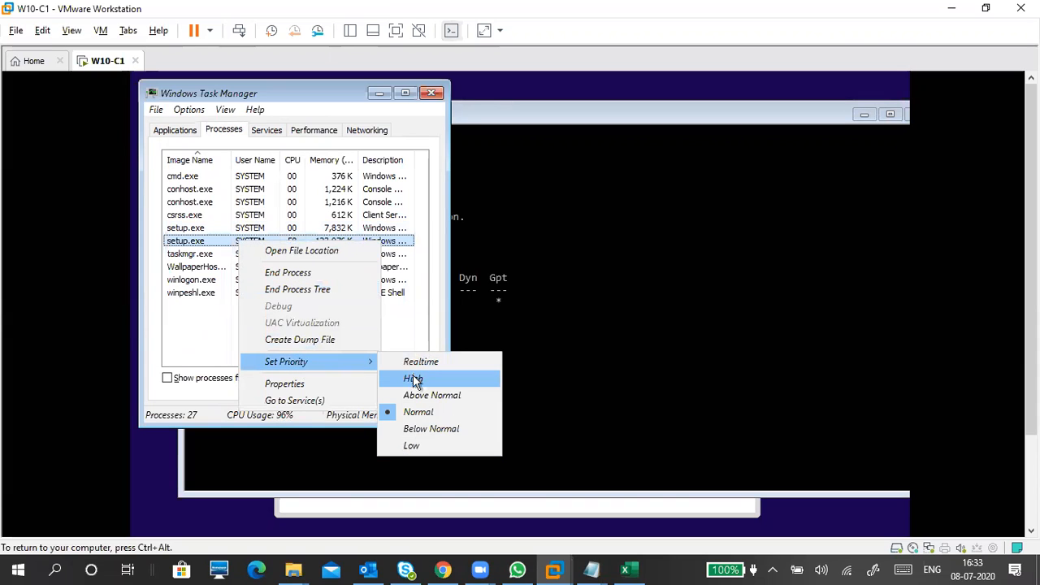
pyautogui.click(418, 363)
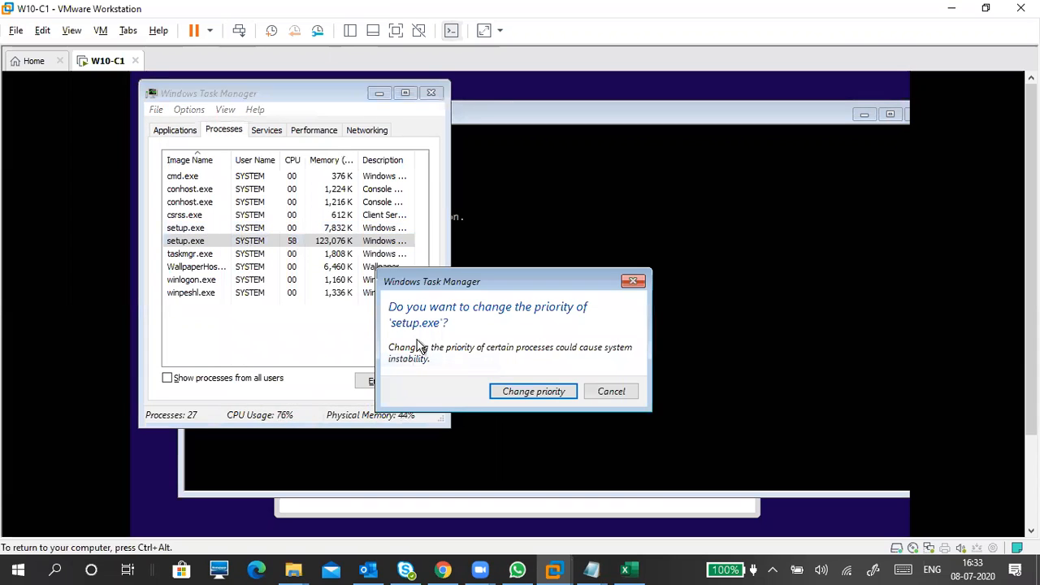
pyautogui.click(511, 388)
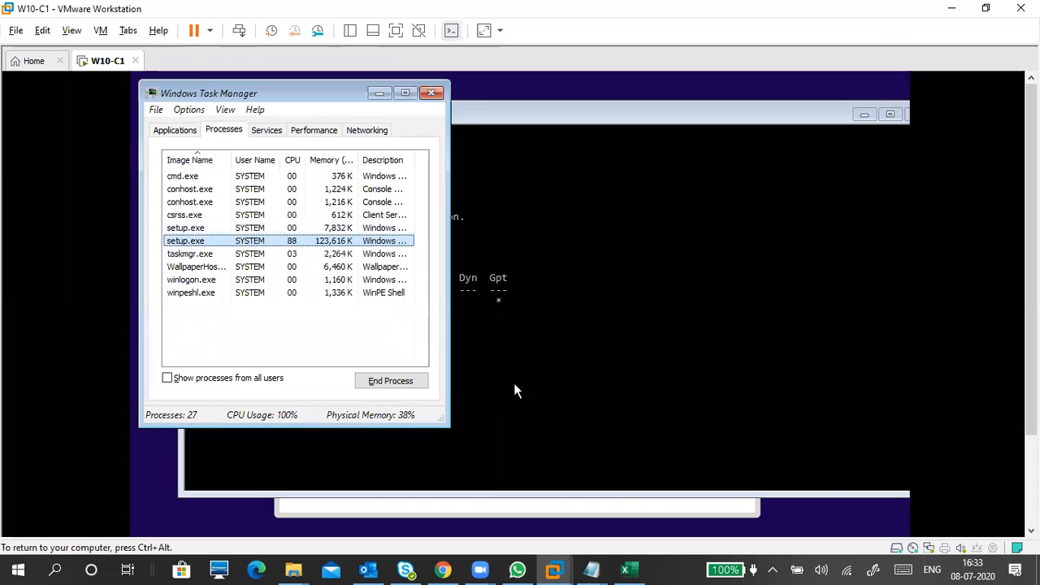
# Set the priority of the selected setup.exe process to High
pyautogui.rightClick(328, 246)
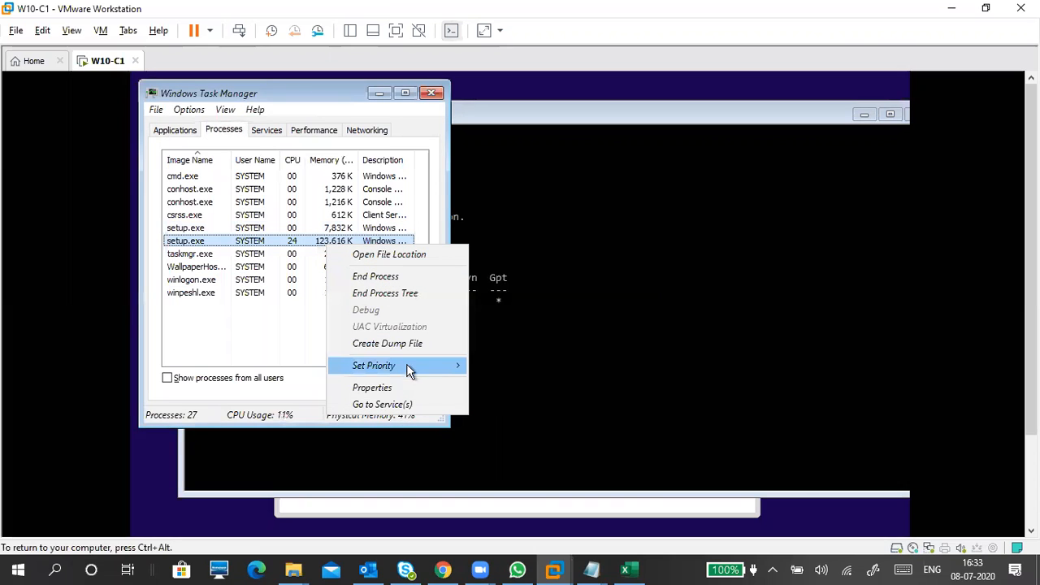
pyautogui.moveTo(408, 367)
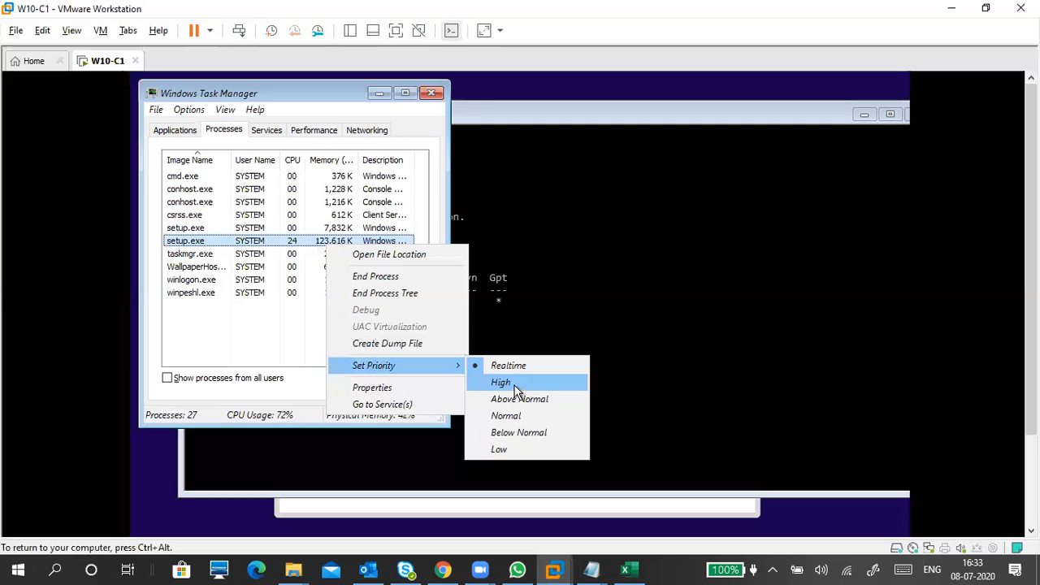
pyautogui.click(514, 385)
pyautogui.click(518, 390)
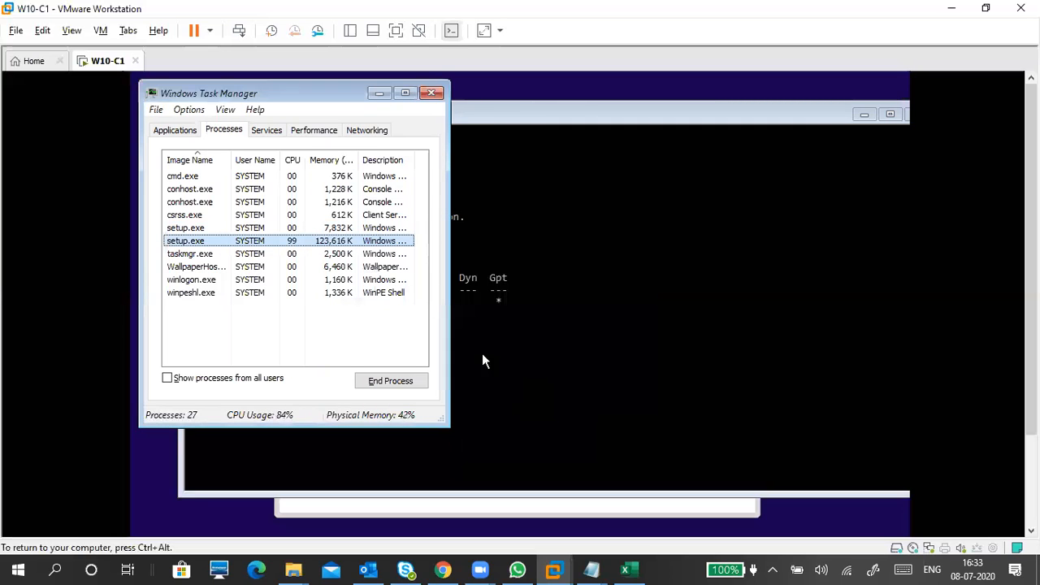
# Set Task Manager's update speed to High
pyautogui.click(225, 110)
pyautogui.moveTo(250, 152)
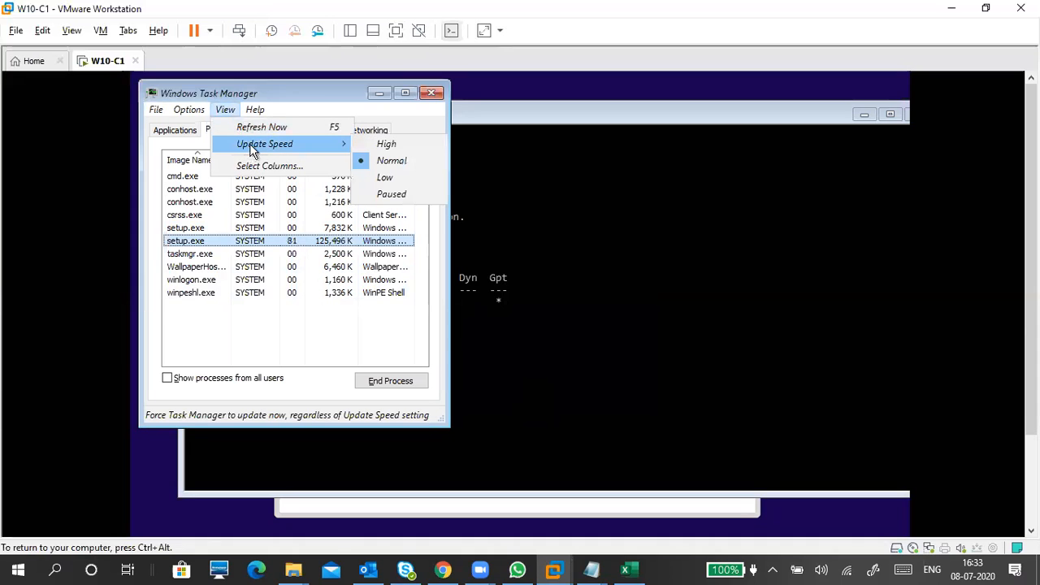
pyautogui.click(363, 142)
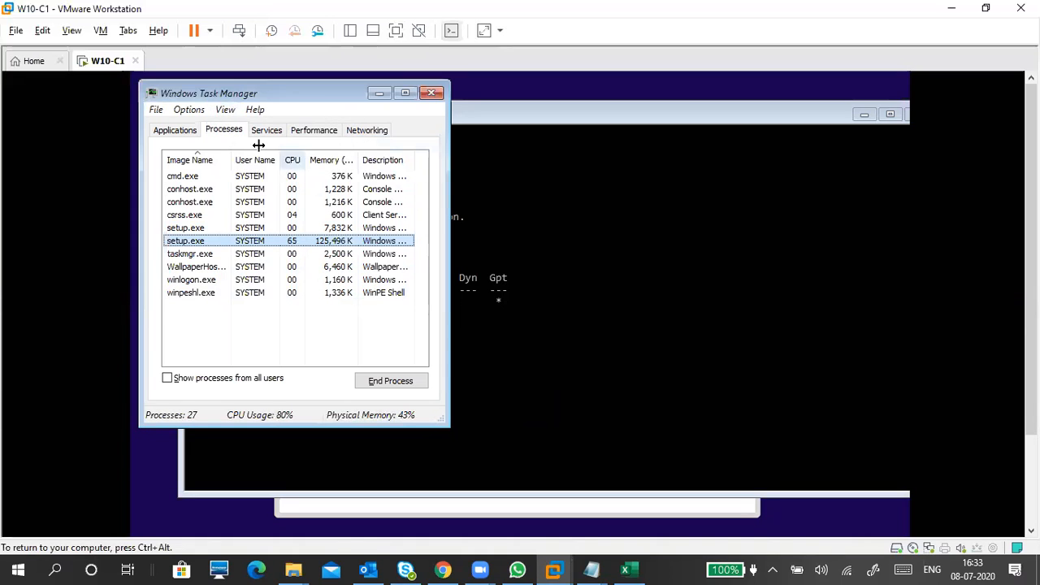
# Check Task Manager's update speed and the priority of the setup.exe process used by Windows Setup
pyautogui.click(225, 111)
pyautogui.moveTo(265, 150)
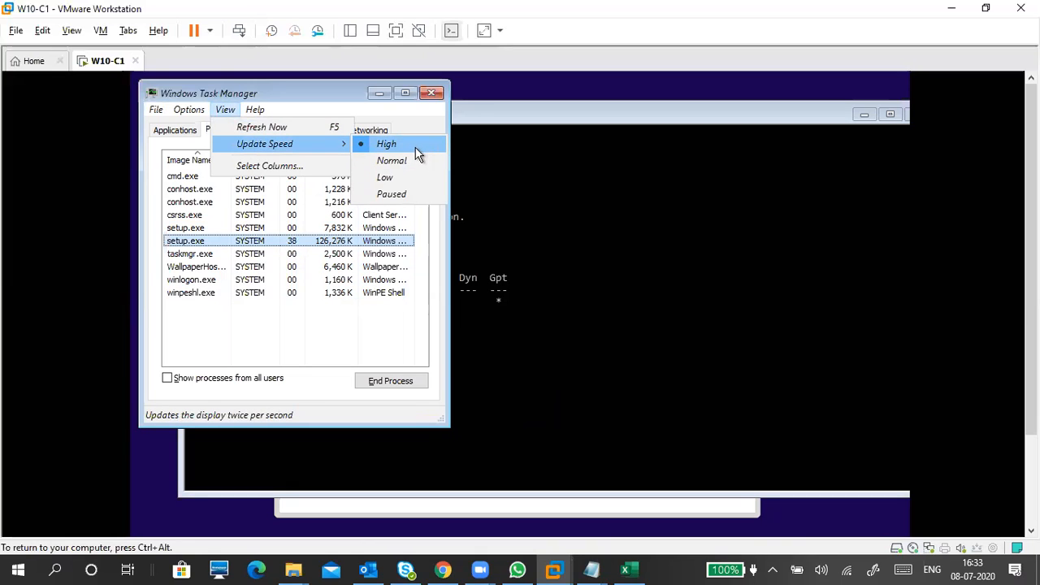
pyautogui.click(299, 317)
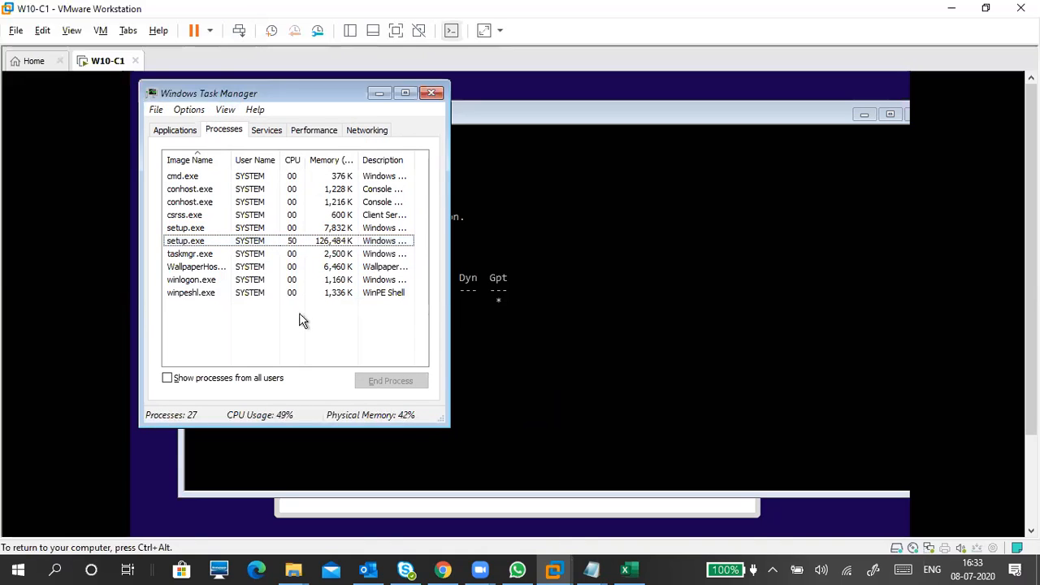
pyautogui.click(290, 246)
pyautogui.rightClick(290, 248)
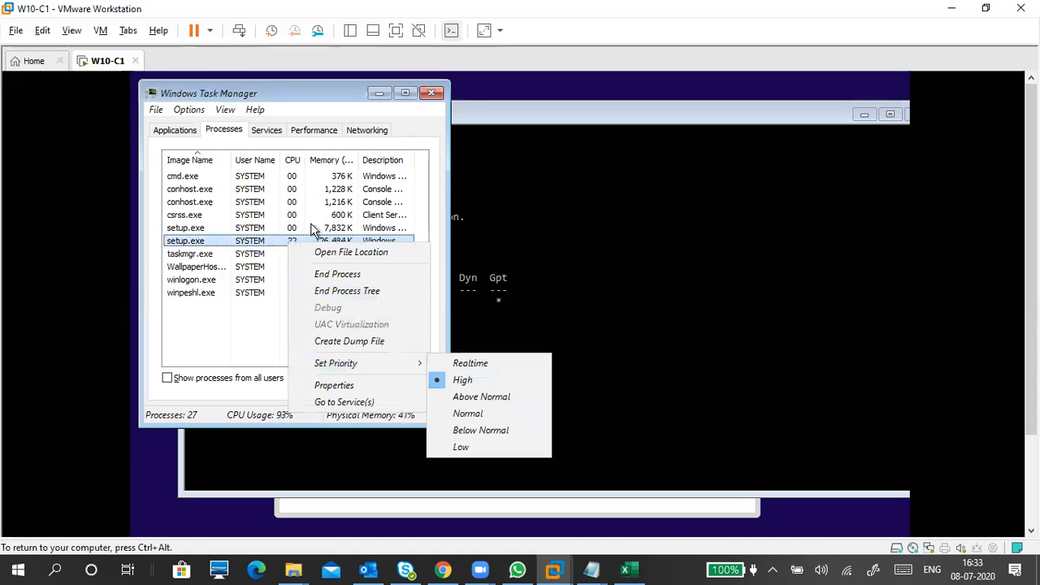
pyautogui.click(225, 108)
pyautogui.moveTo(299, 150)
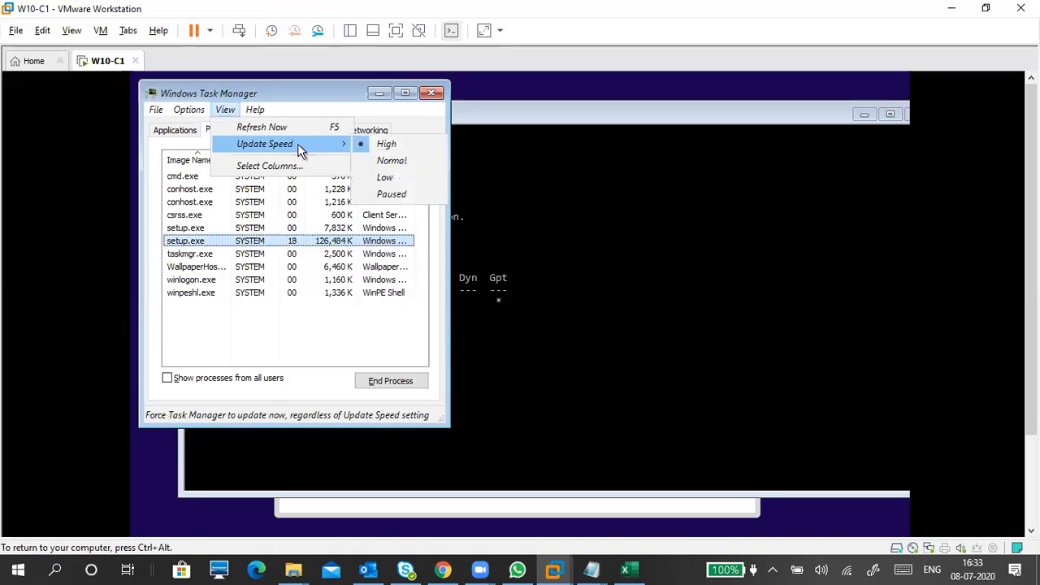
pyautogui.click(333, 89)
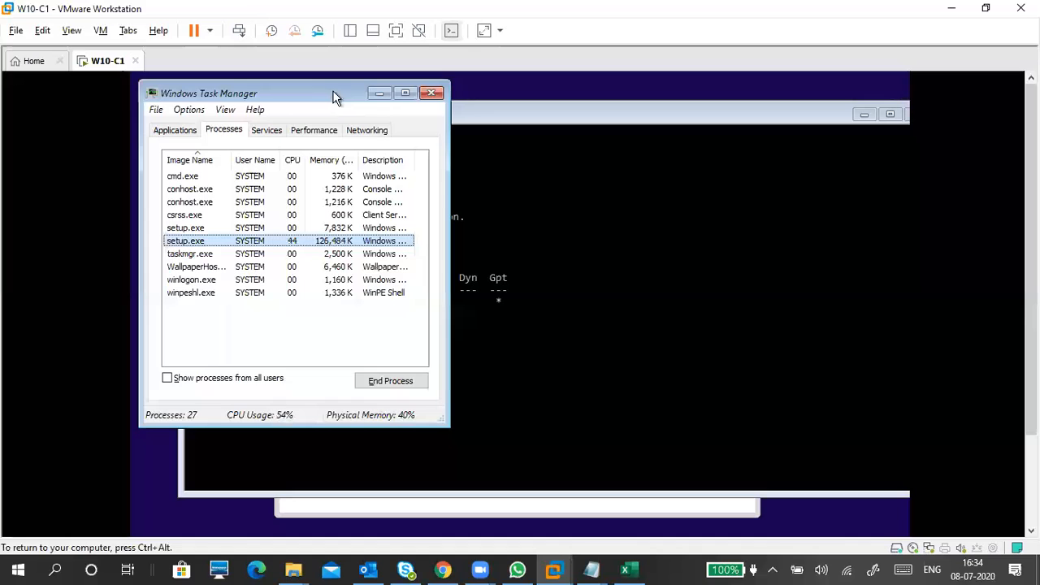
# Close Task Manager and exit the command prompt to return to the Windows installation progress
pyautogui.click(432, 96)
pyautogui.click(339, 372)
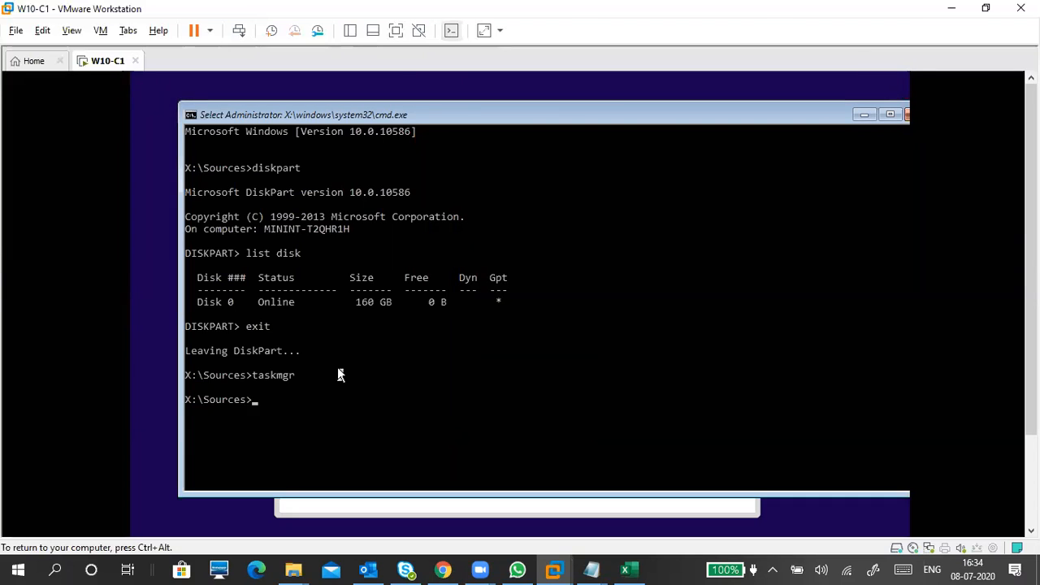
pyautogui.write('exit')
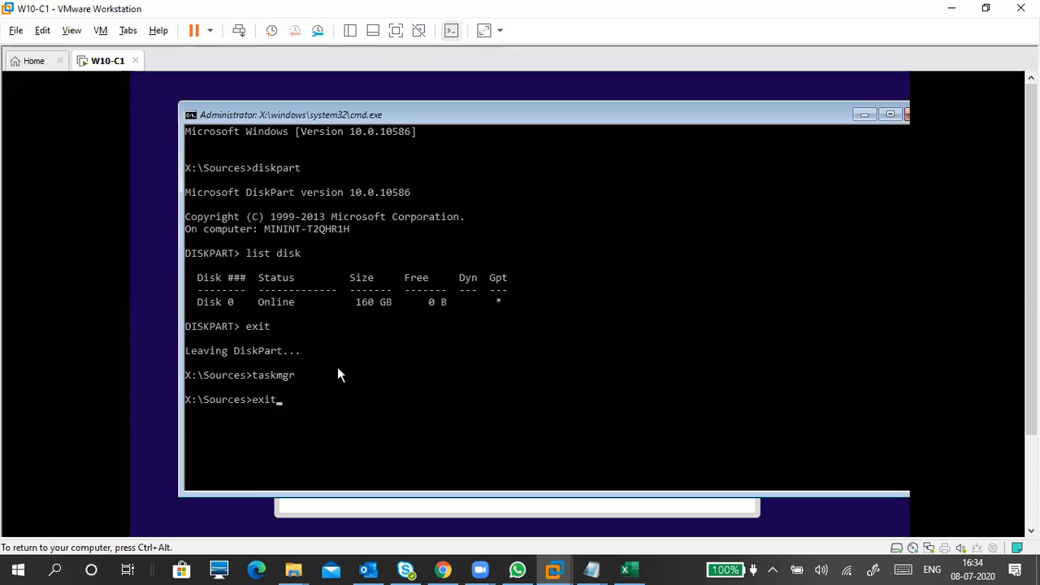
pyautogui.press('Return')
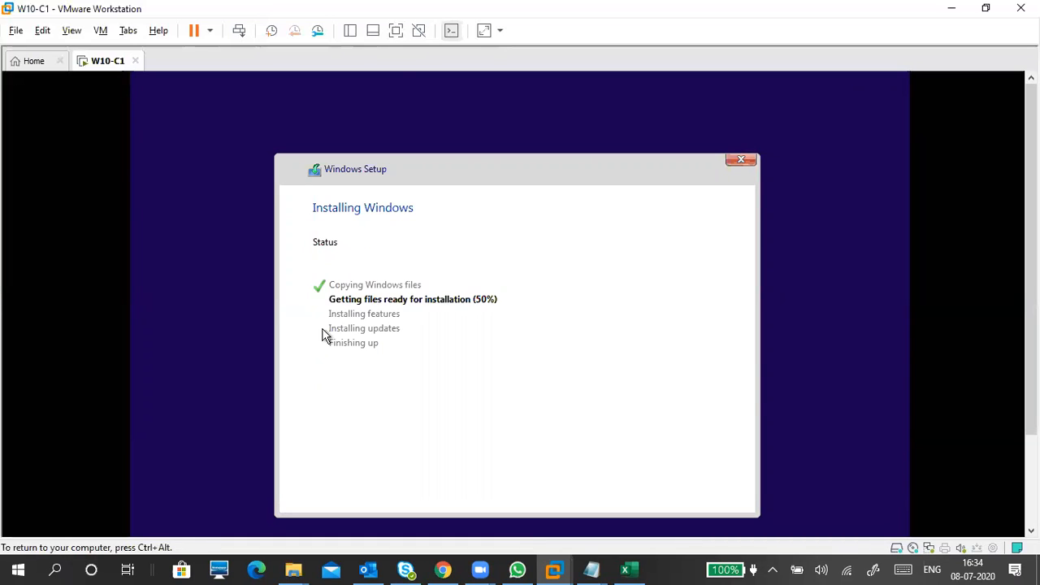
pyautogui.hotkey('ctrl', 'alt')
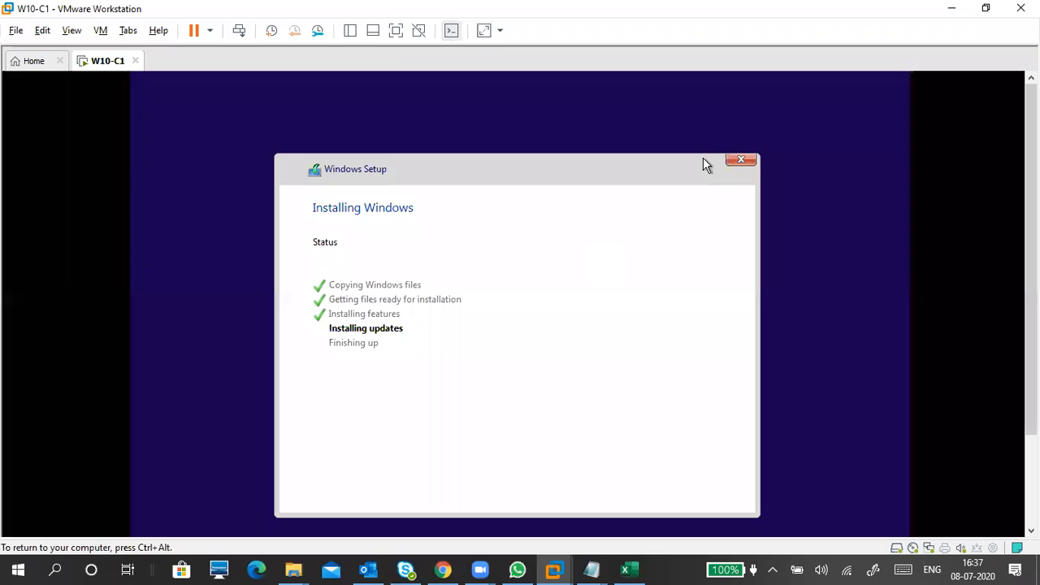